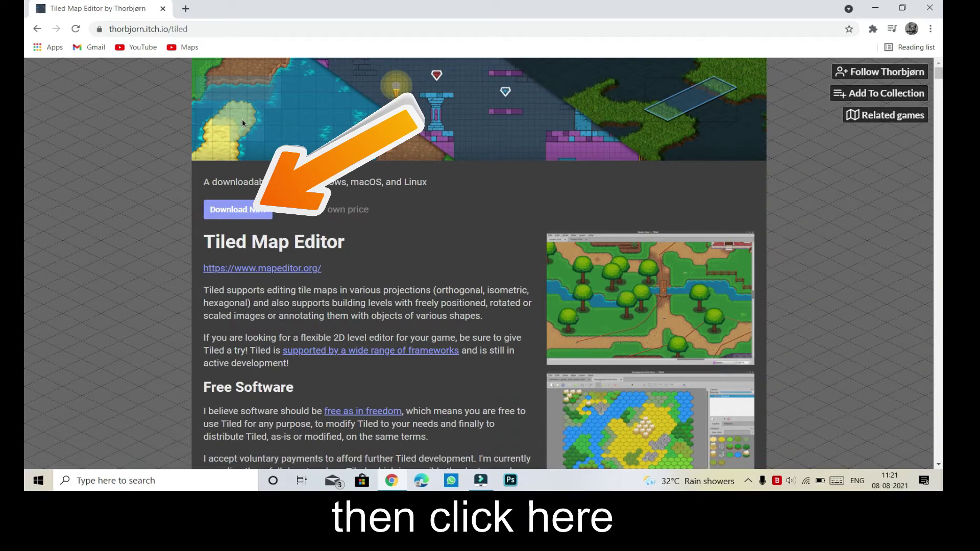
- Download the Tiled 64-bit installer for Windows from the itch.io page without paying
{"action": "left_click", "coordinate": [236, 208]}
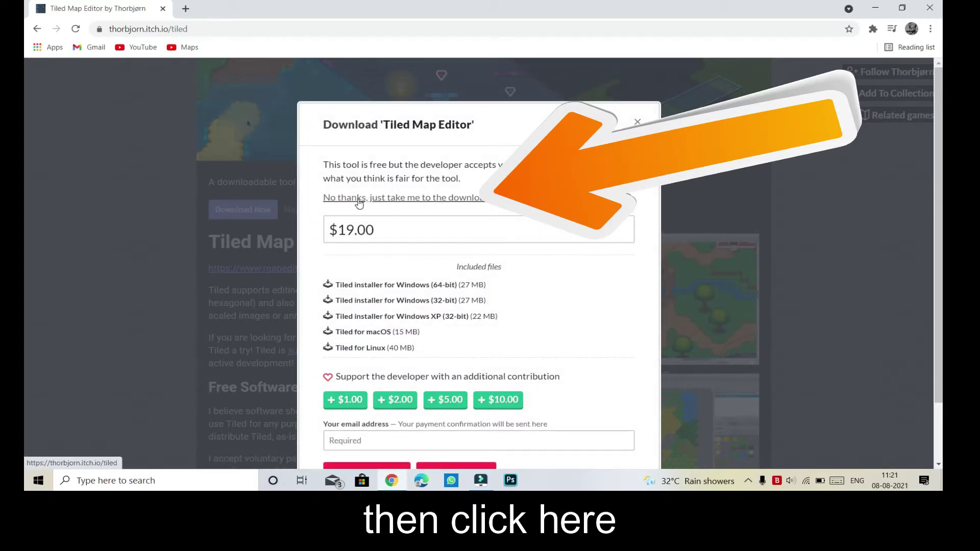
{"action": "left_click", "coordinate": [385, 199]}
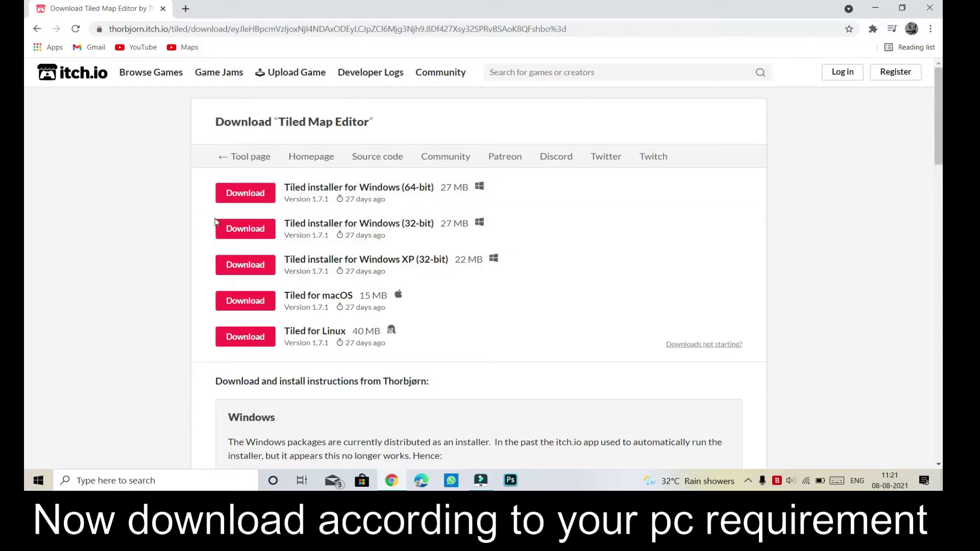
{"action": "left_click", "coordinate": [235, 192]}
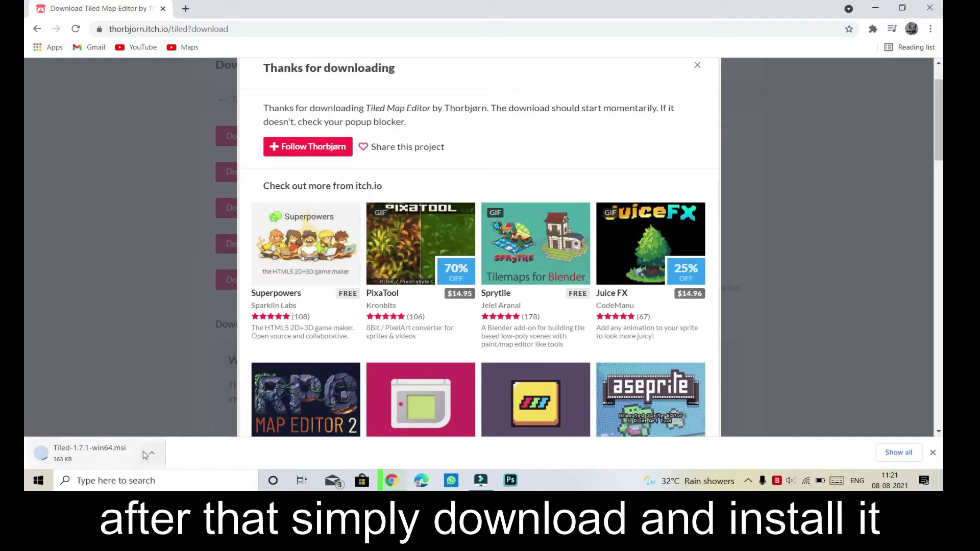
{"action": "left_click", "coordinate": [148, 455]}
{"action": "left_click", "coordinate": [169, 433]}
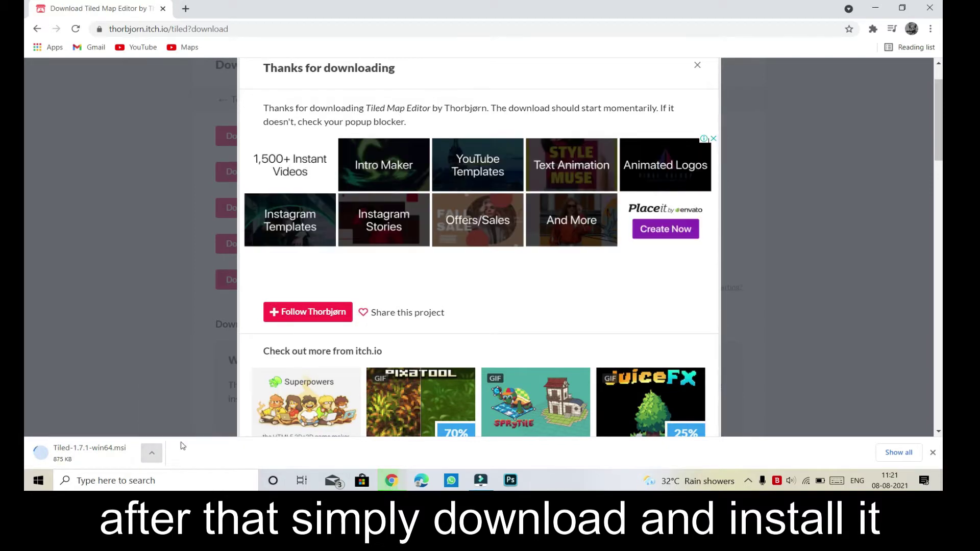
{"action": "left_click", "coordinate": [161, 455]}
{"action": "left_click", "coordinate": [171, 434]}
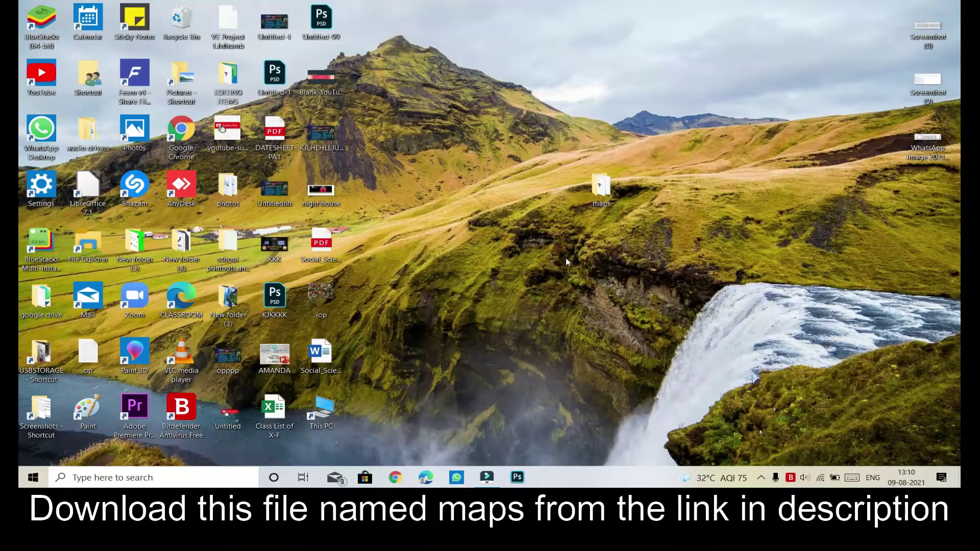
- Open the maps folder on the desktop and load the 2highTower_new map in Tiled
{"action": "left_click_drag", "start_coordinate": [607, 196], "coordinate": [558, 208]}
{"action": "double_click", "coordinate": [556, 195]}
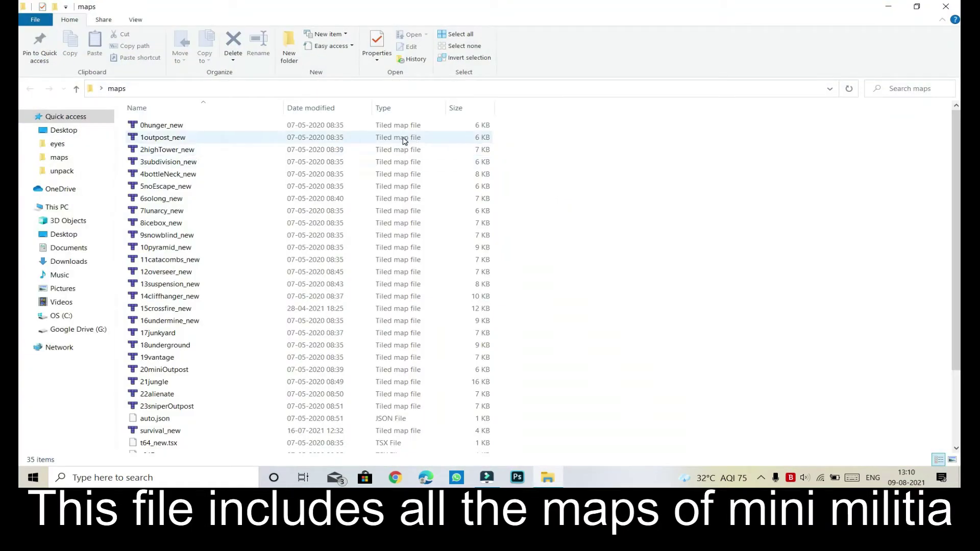
{"action": "left_click", "coordinate": [405, 149]}
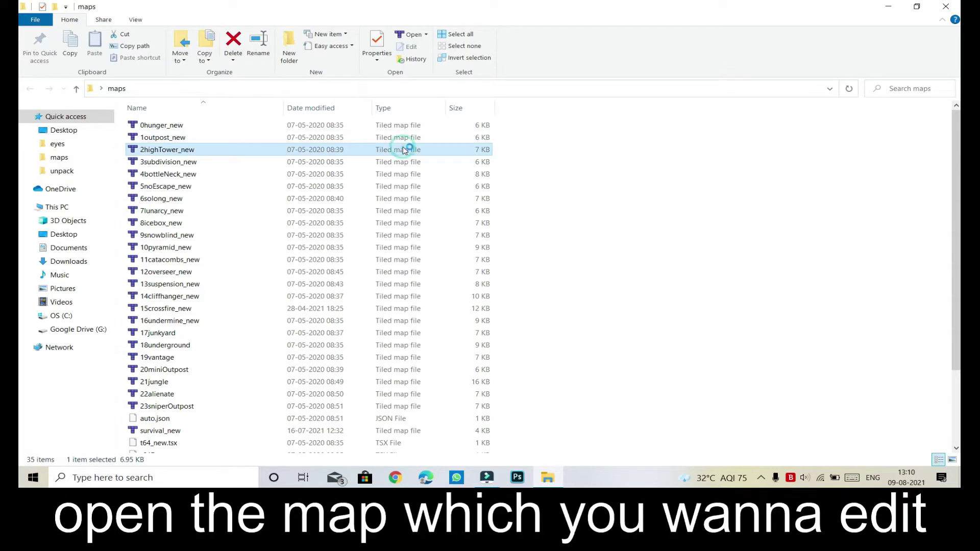
{"action": "double_click", "coordinate": [403, 150]}
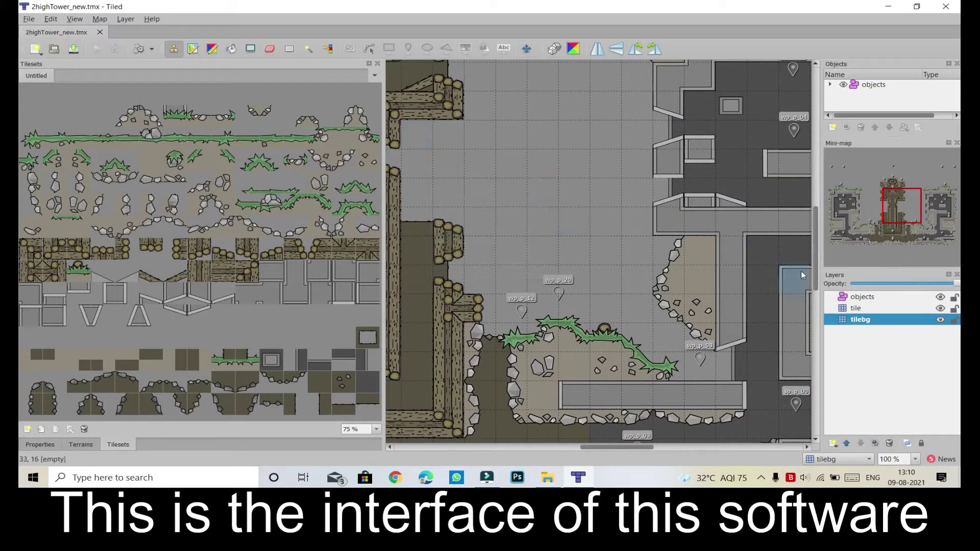
- Examine the tower and its surroundings on the map at different zoom levels
{"action": "left_click_drag", "start_coordinate": [817, 259], "coordinate": [814, 217]}
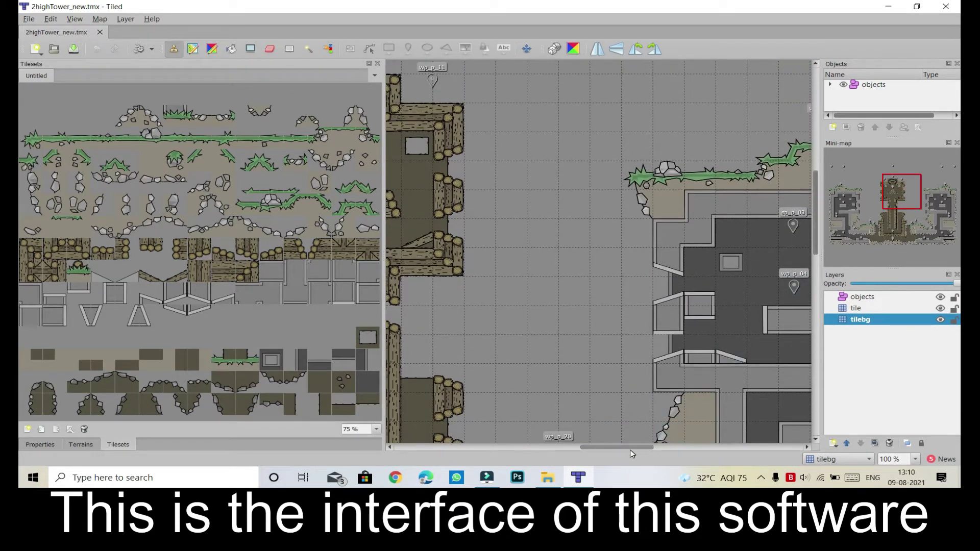
{"action": "left_click_drag", "start_coordinate": [632, 453], "coordinate": [599, 454]}
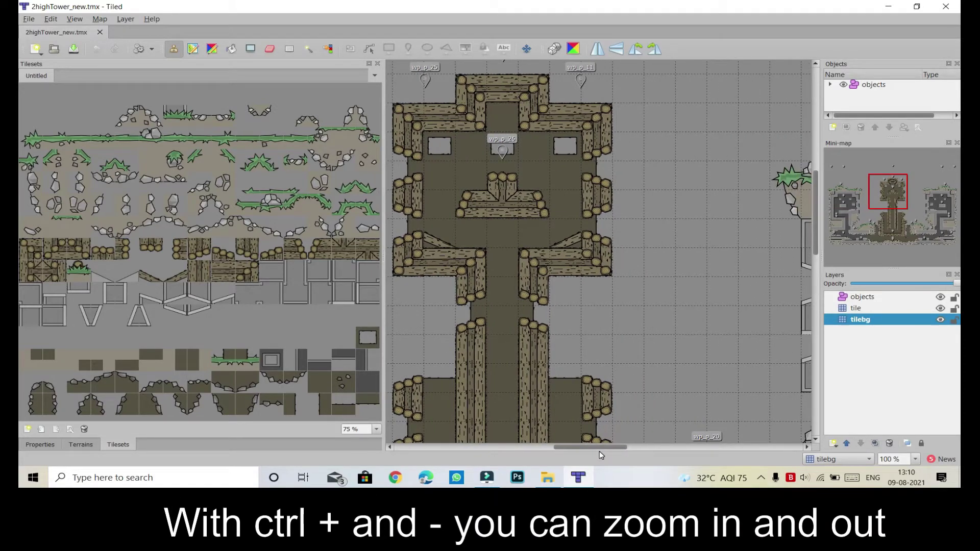
{"action": "key", "text": "ctrl+plus"}
{"action": "key", "text": "ctrl+plus"}
{"action": "key", "text": "ctrl+plus"}
{"action": "key", "text": "ctrl+plus"}
{"action": "key", "text": "ctrl+plus"}
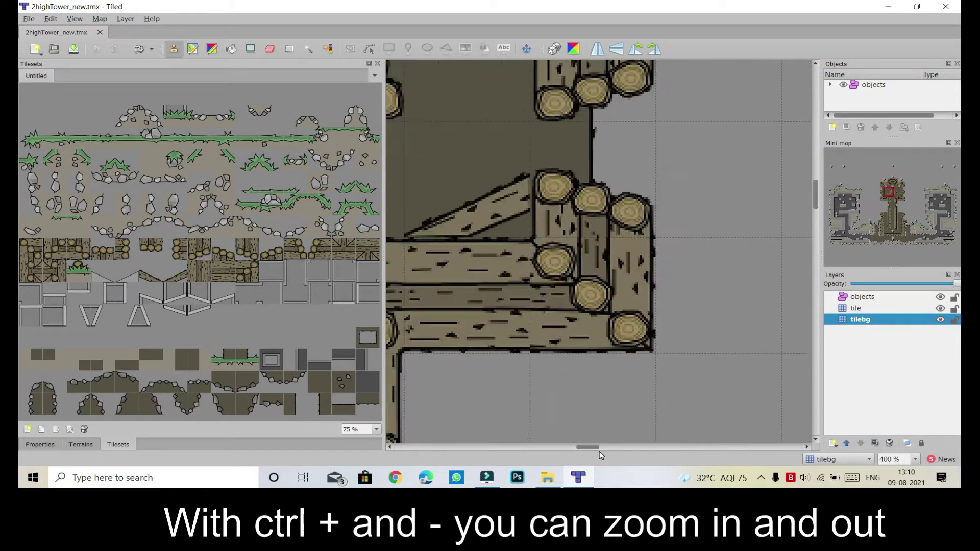
{"action": "key", "text": "ctrl+minus"}
{"action": "key", "text": "ctrl+minus"}
{"action": "key", "text": "ctrl+minus"}
{"action": "key", "text": "ctrl+minus"}
{"action": "key", "text": "ctrl+minus"}
{"action": "key", "text": "ctrl+minus"}
{"action": "key", "text": "ctrl+minus"}
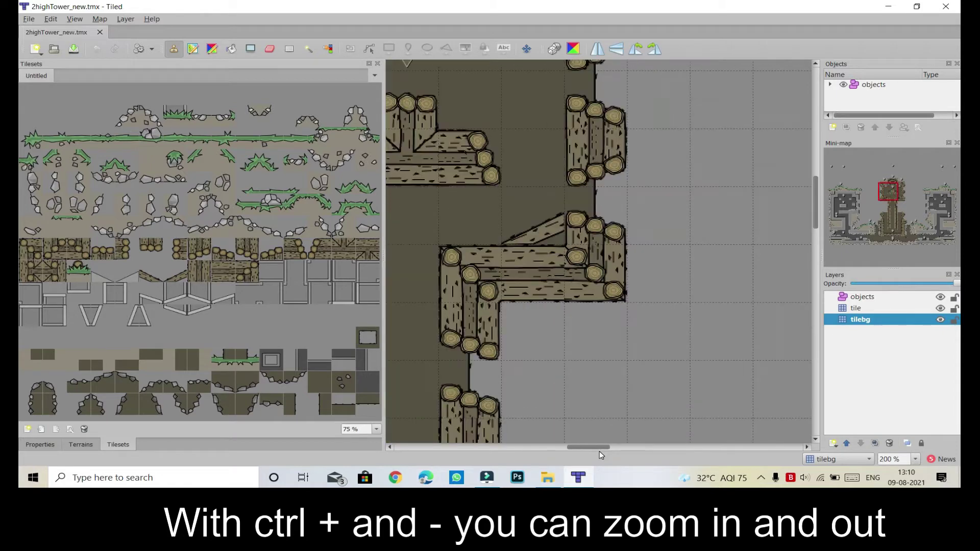
{"action": "key", "text": "ctrl+minus"}
{"action": "key", "text": "ctrl+plus"}
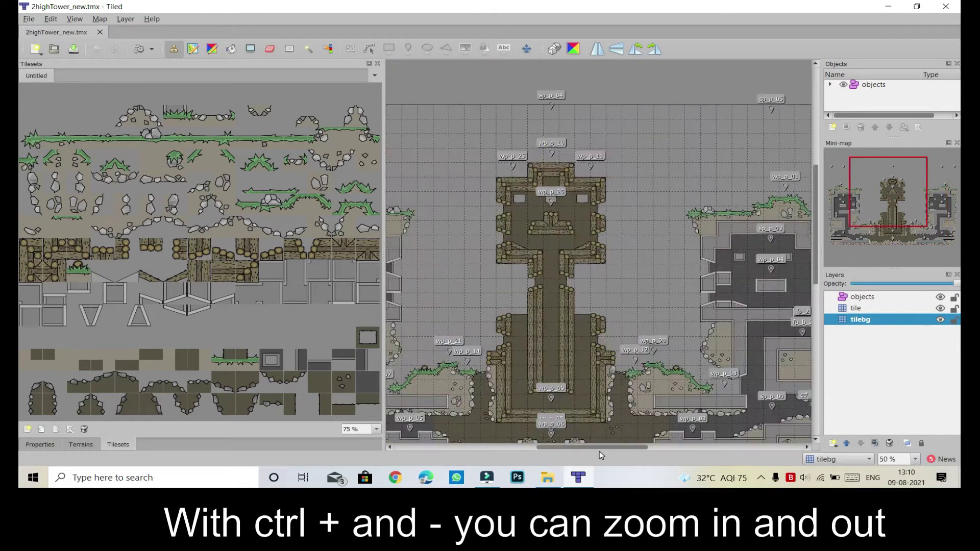
{"action": "key", "text": "ctrl+plus"}
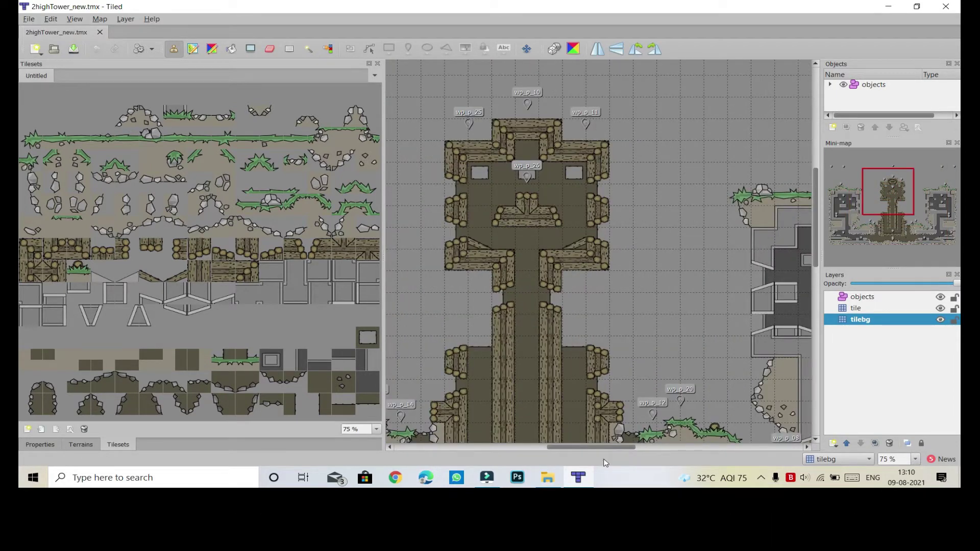
{"action": "mouse_move", "coordinate": [607, 449]}
{"action": "left_mouse_down"}
{"action": "mouse_move", "coordinate": [676, 449]}
{"action": "mouse_move", "coordinate": [522, 447]}
{"action": "mouse_move", "coordinate": [587, 448]}
{"action": "left_mouse_up"}
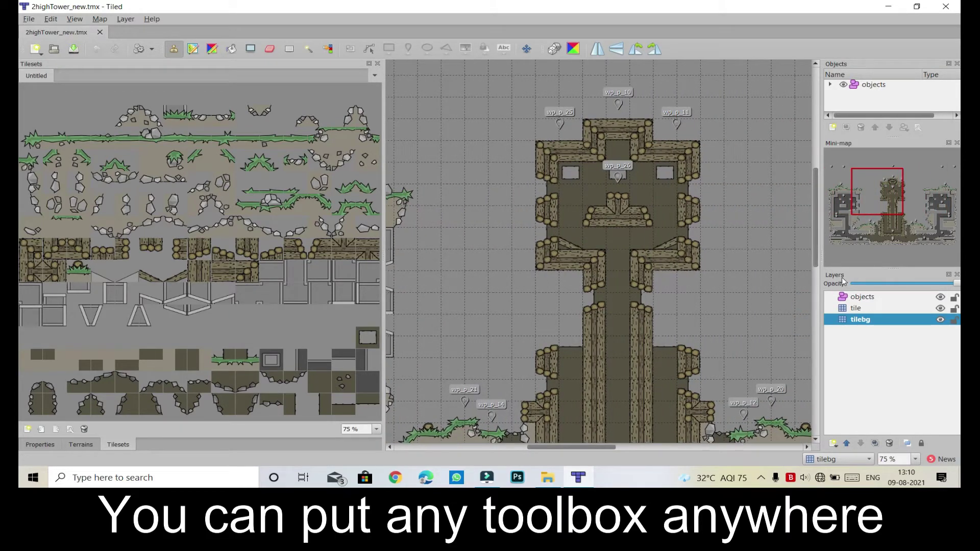
- Try the Layers panel above the Mini-map, restore the original order, and widen the Tilesets panel slightly
{"action": "left_click_drag", "start_coordinate": [845, 278], "coordinate": [855, 205]}
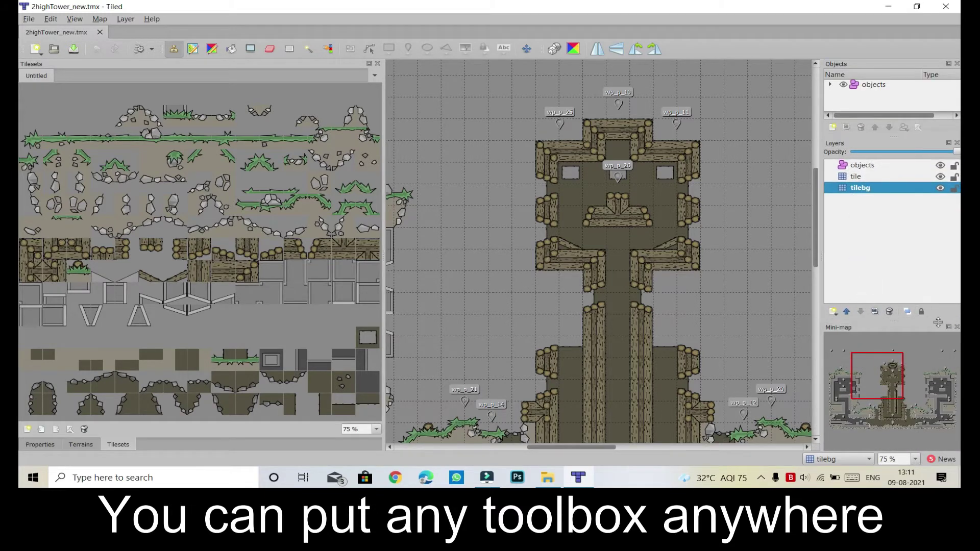
{"action": "left_click_drag", "start_coordinate": [926, 325], "coordinate": [927, 168]}
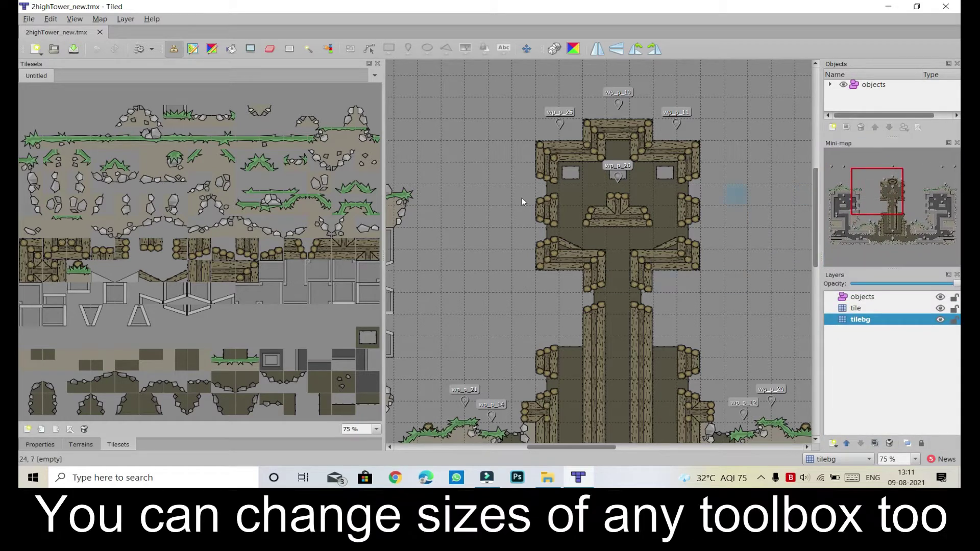
{"action": "left_click_drag", "start_coordinate": [384, 199], "coordinate": [386, 236]}
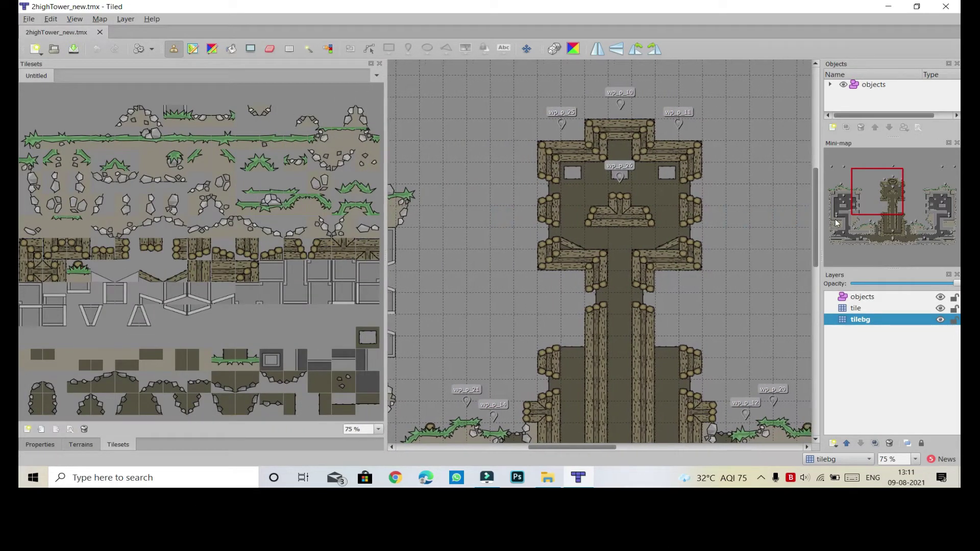
- Go through the objects, tile and tilebg layers one after another
{"action": "scroll", "coordinate": [817, 220], "scroll_direction": "up", "scroll_amount": 2}
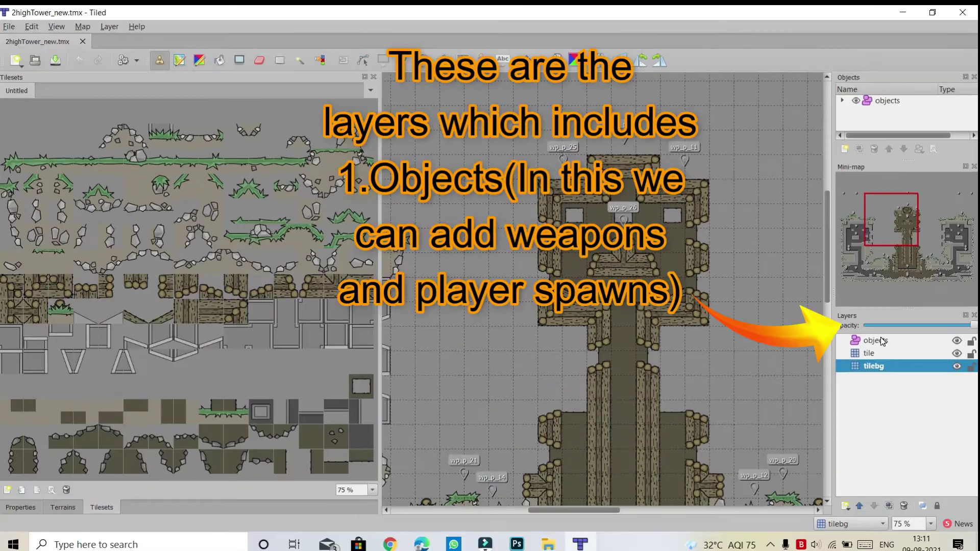
{"action": "left_click", "coordinate": [832, 297]}
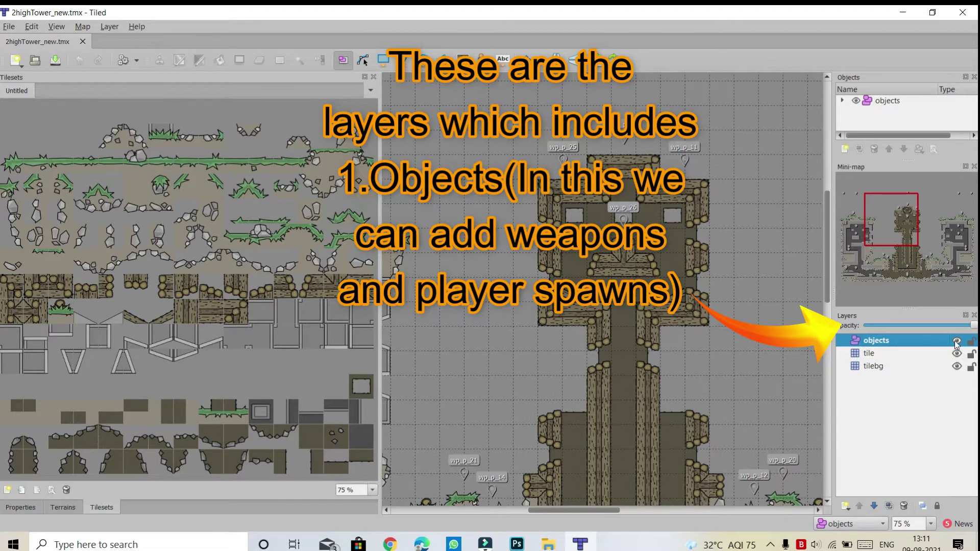
{"action": "left_click", "coordinate": [891, 354]}
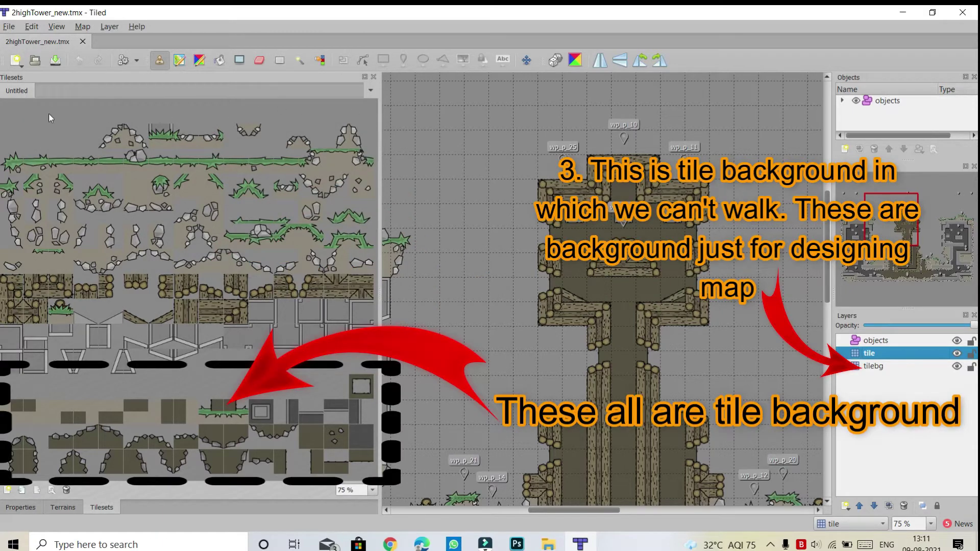
{"action": "left_click", "coordinate": [898, 367]}
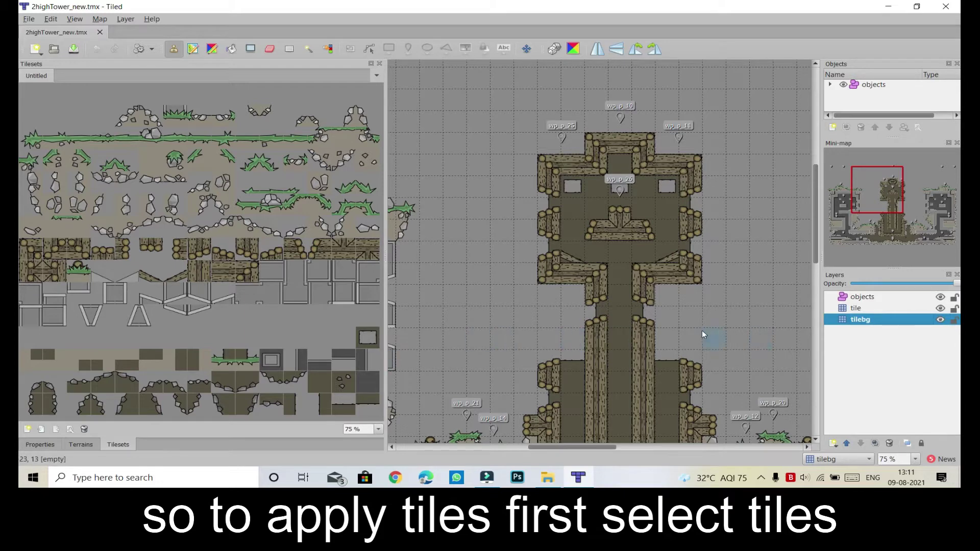
- On the tile layer, place a row of three grass surface tiles in the empty area left of the tower's top
{"action": "left_click", "coordinate": [857, 311]}
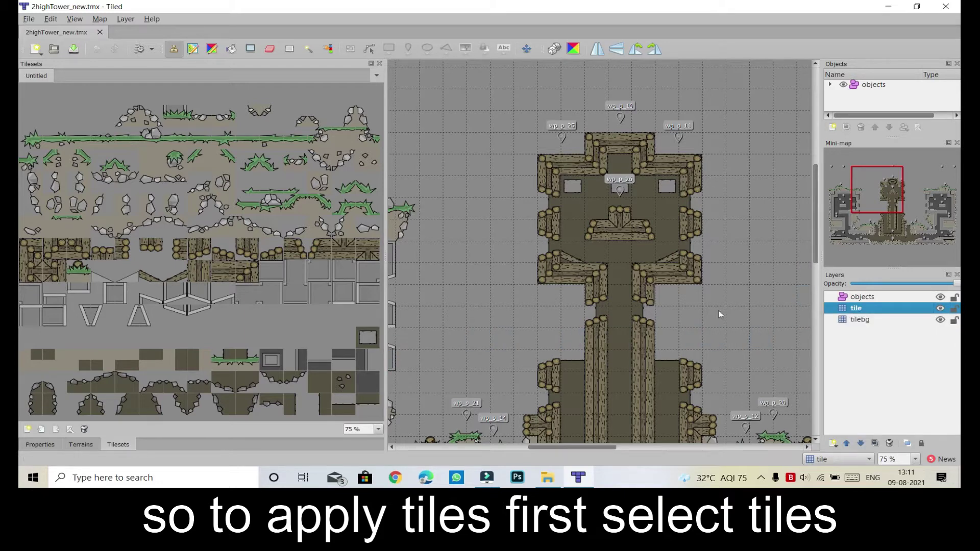
{"action": "left_click", "coordinate": [218, 135]}
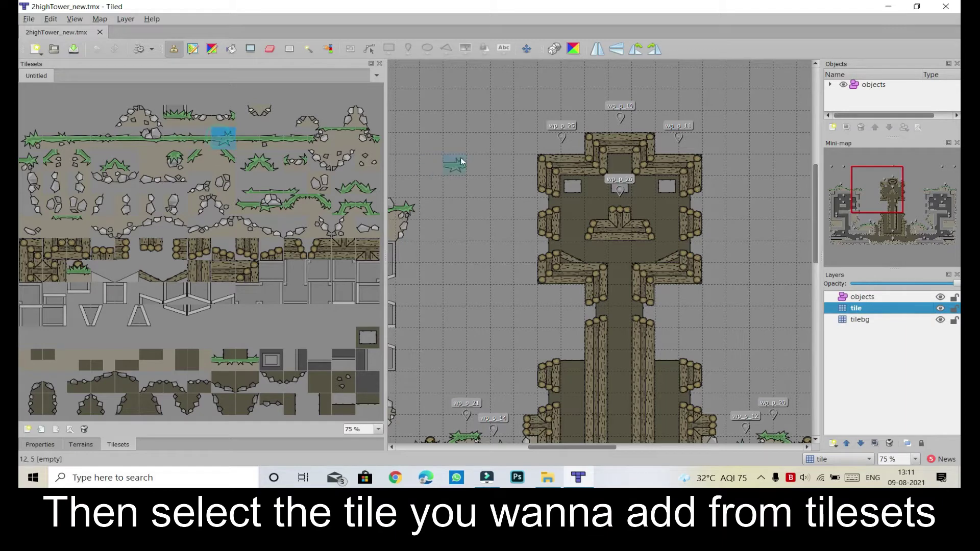
{"action": "left_click", "coordinate": [432, 143]}
{"action": "left_click_drag", "start_coordinate": [447, 148], "coordinate": [479, 145]}
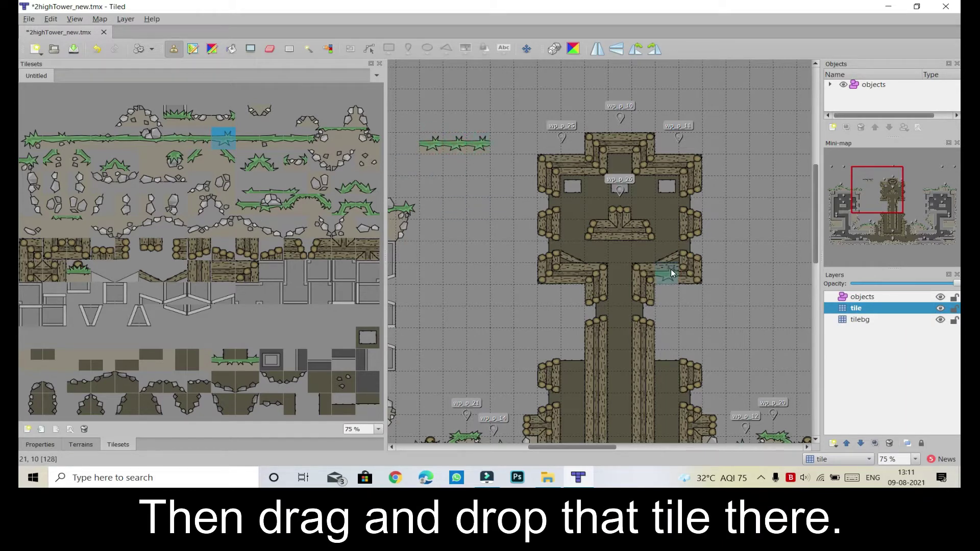
- Replace the two end tiles of the new grass row with the matching grass-to-rock edge tiles
{"action": "left_click", "coordinate": [215, 110]}
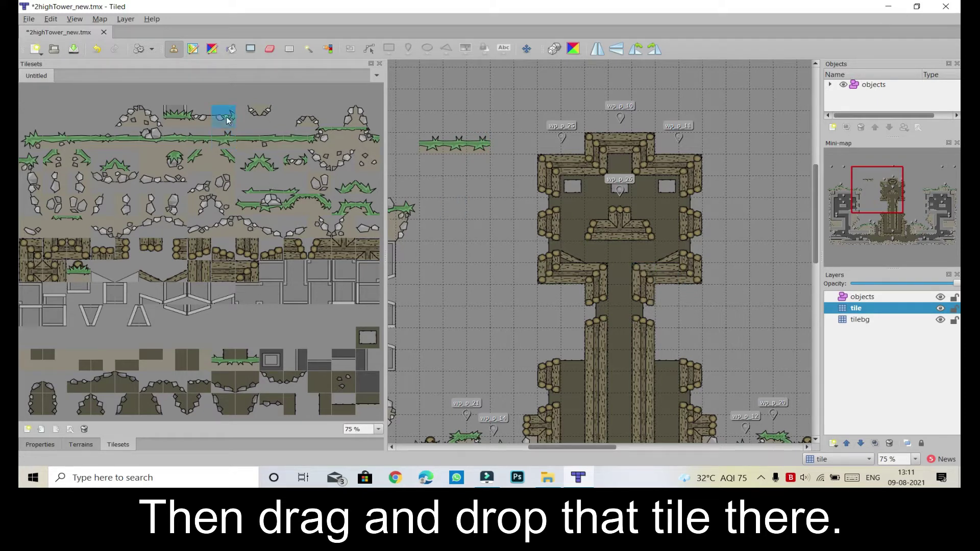
{"action": "left_click", "coordinate": [437, 144]}
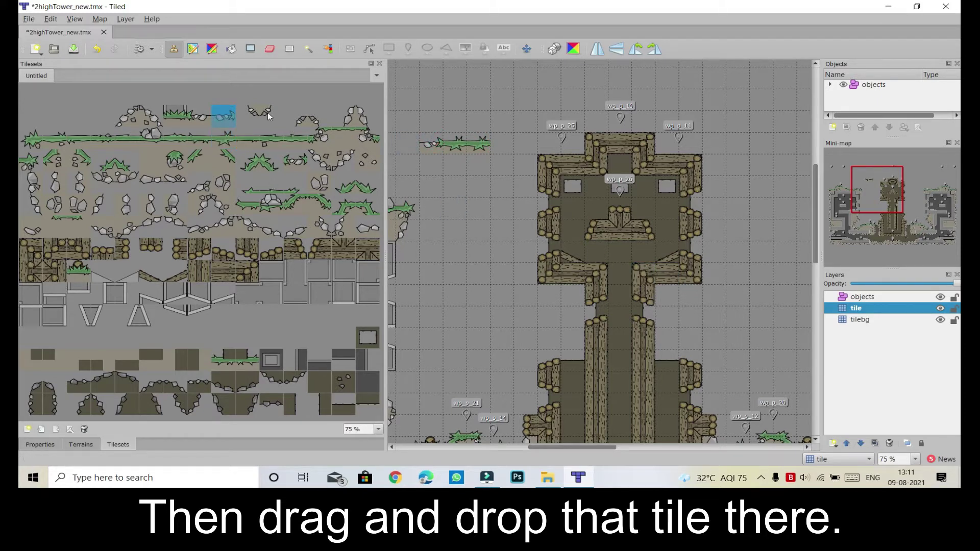
{"action": "left_click", "coordinate": [199, 116]}
{"action": "left_click", "coordinate": [480, 145]}
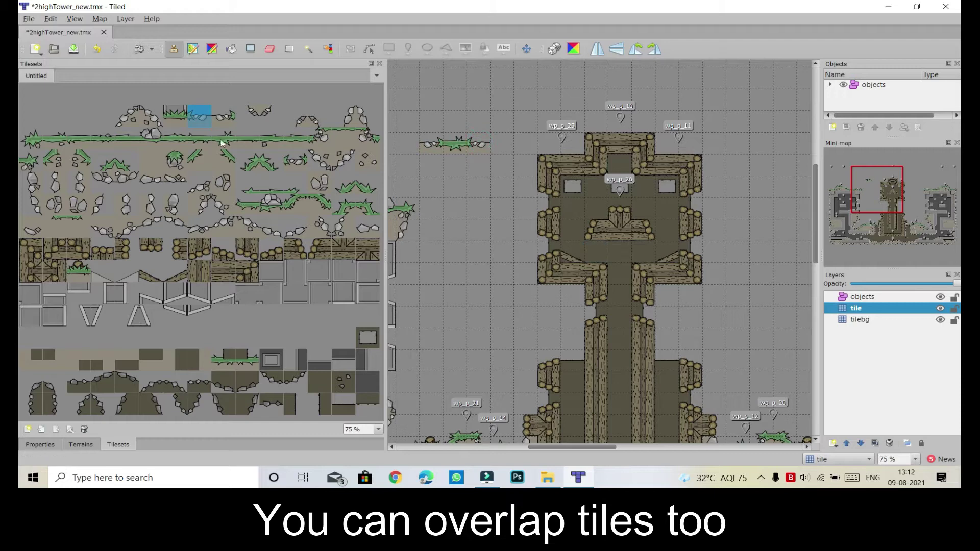
- Extend both ends of the new surface row with rounded rock corner tiles
{"action": "left_click", "coordinate": [296, 117]}
{"action": "left_click", "coordinate": [415, 138]}
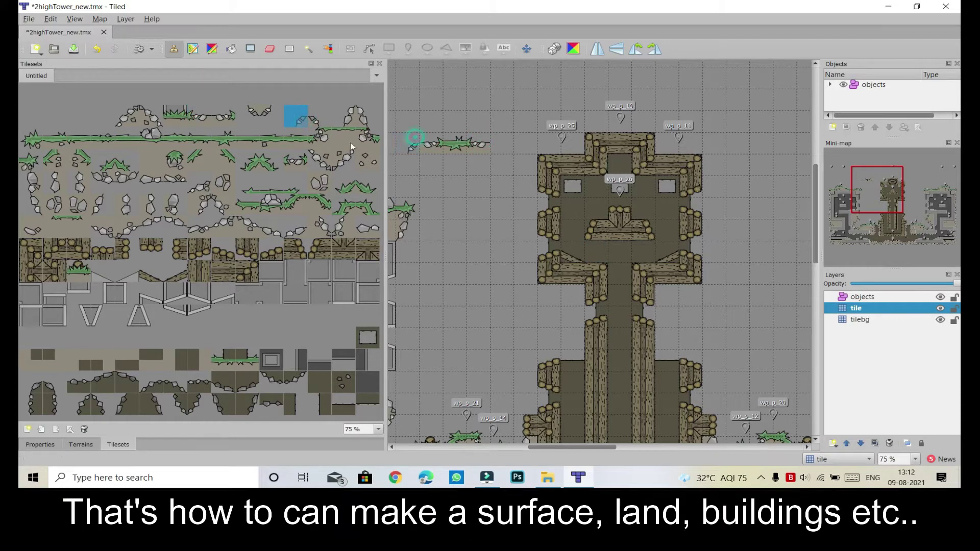
{"action": "left_click", "coordinate": [321, 117]}
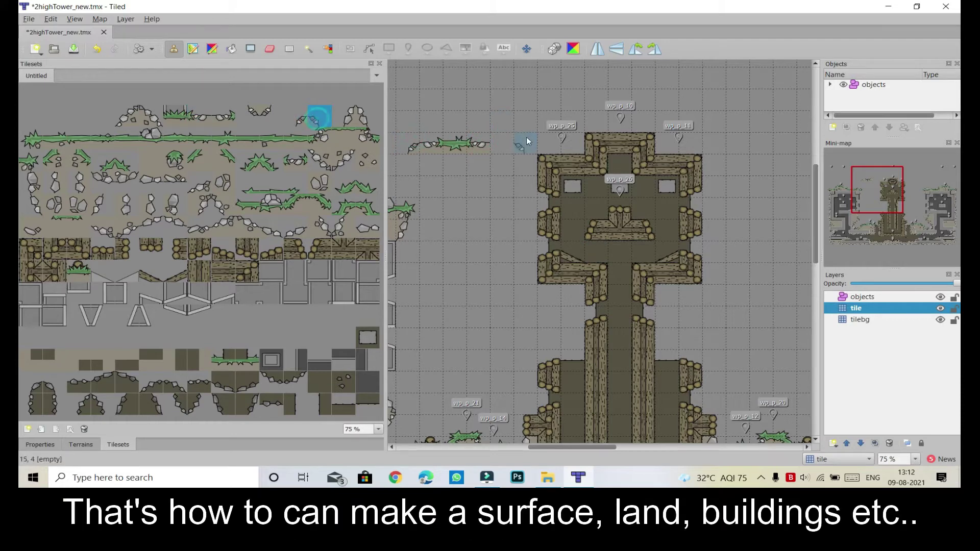
{"action": "left_click", "coordinate": [497, 141]}
- Place lower rock corner tiles directly beneath the row's left and right end corners
{"action": "left_click", "coordinate": [250, 113]}
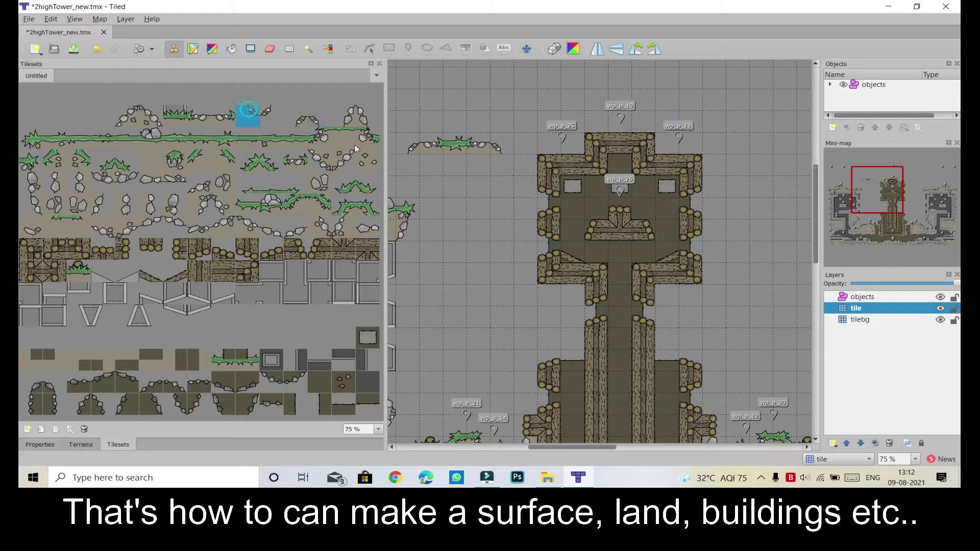
{"action": "left_click", "coordinate": [411, 155]}
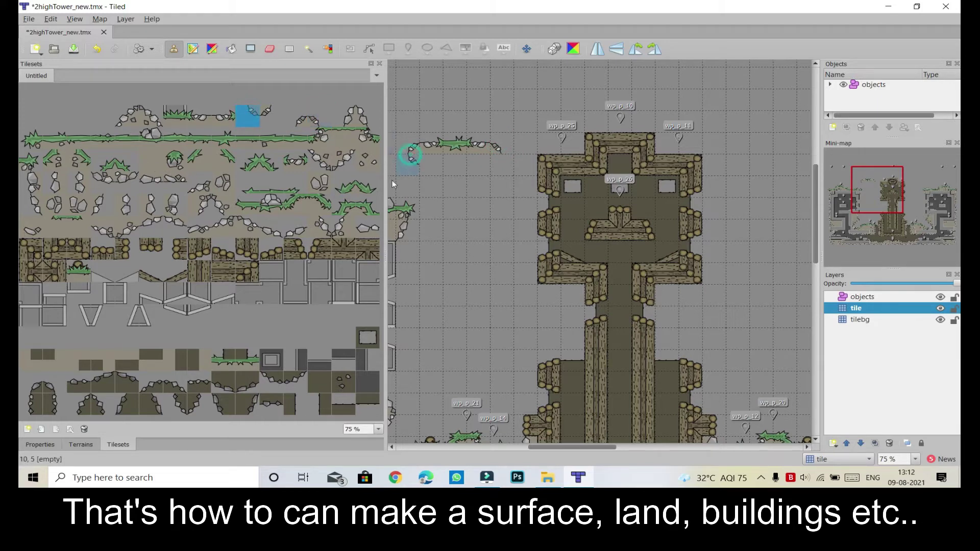
{"action": "left_click", "coordinate": [272, 113]}
{"action": "left_click", "coordinate": [495, 158]}
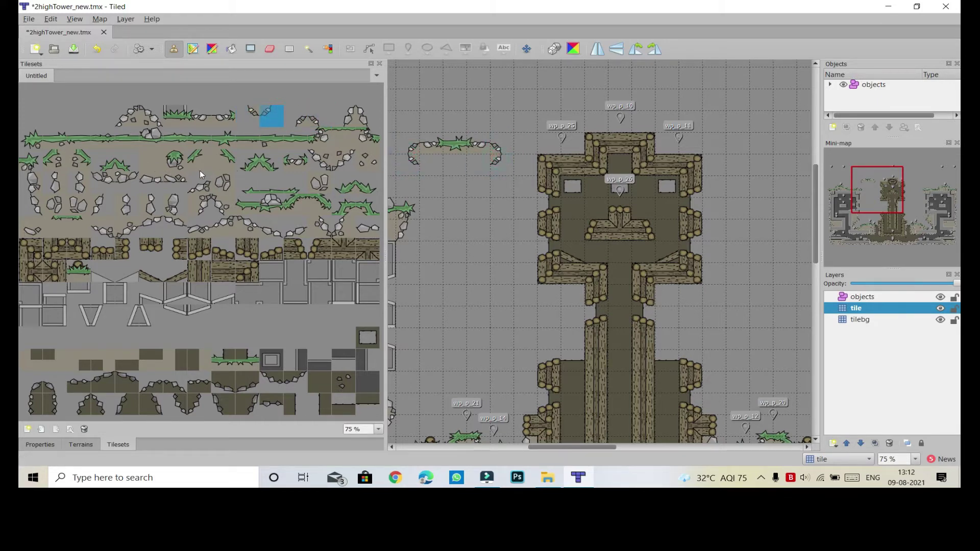
- Try sloped rock underside tiles beneath the left and middle grass tiles of the new platform
{"action": "left_click", "coordinate": [108, 233]}
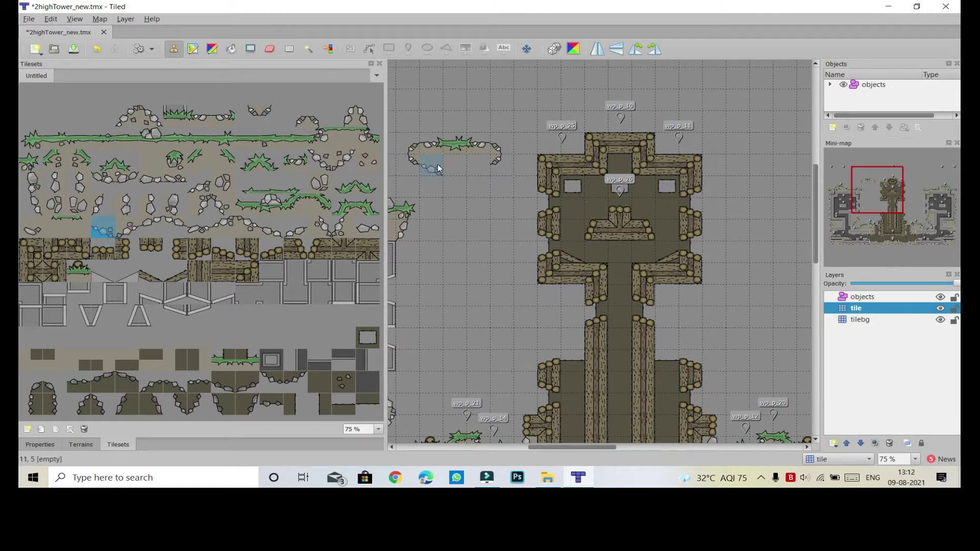
{"action": "left_click", "coordinate": [437, 164]}
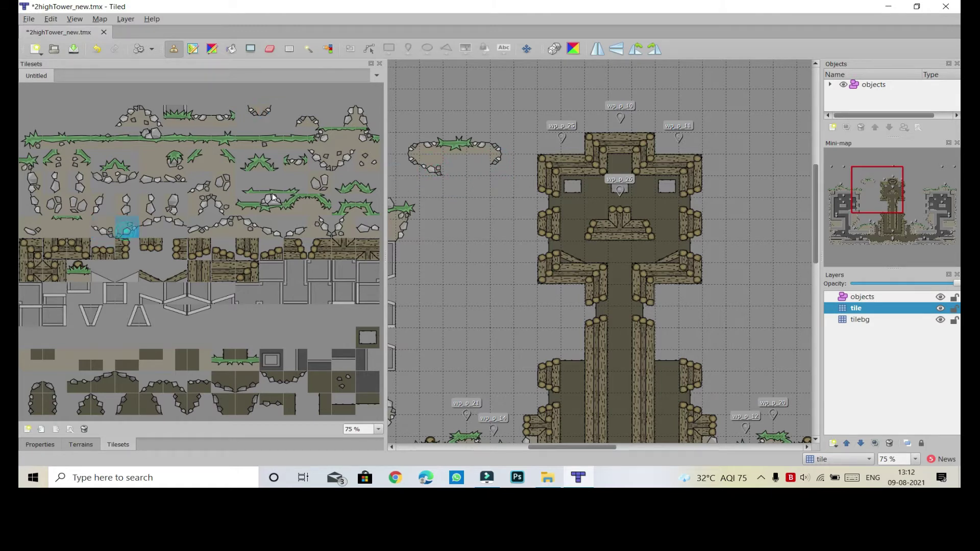
{"action": "left_click", "coordinate": [447, 160]}
- Close the platform's underside with a row of three flat rock bottom-edge tiles between the lower corners
{"action": "left_click", "coordinate": [151, 182]}
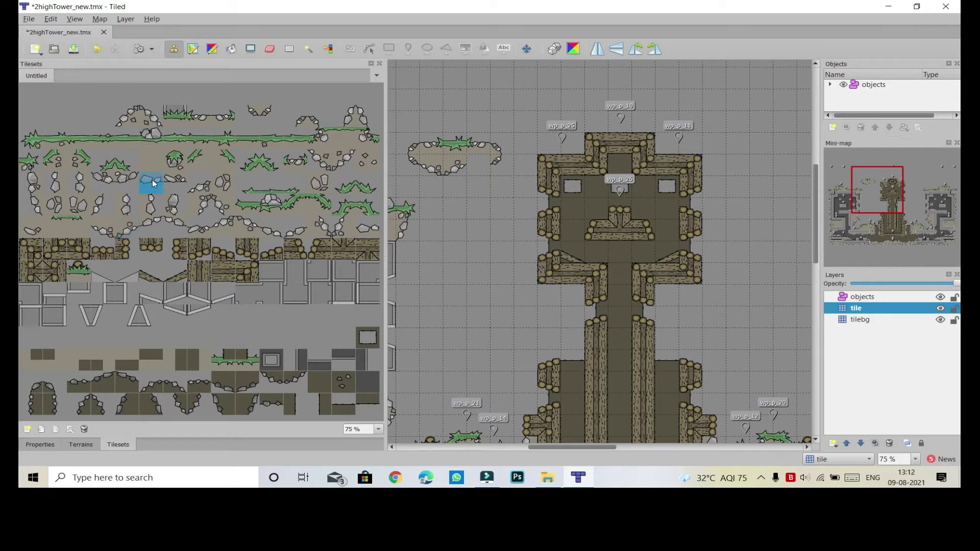
{"action": "left_click", "coordinate": [474, 164]}
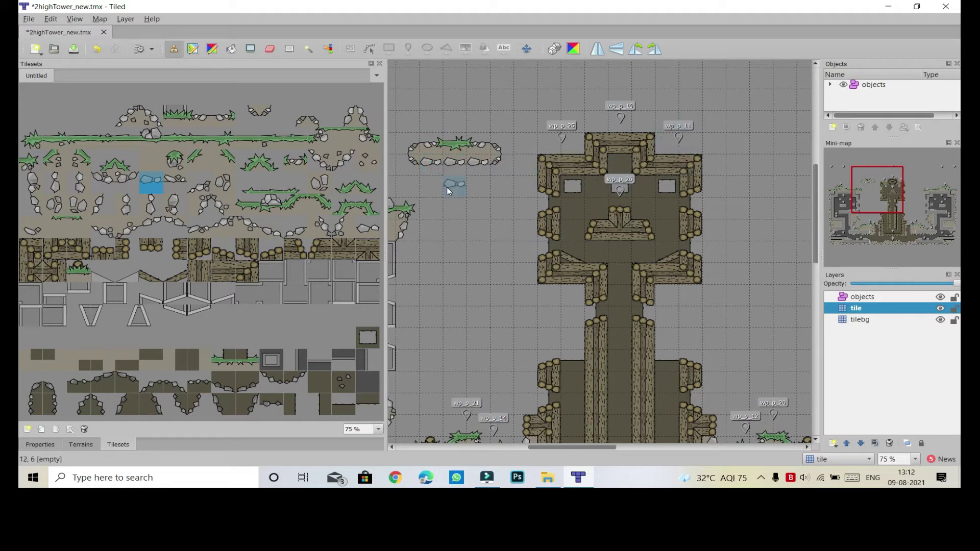
- On the tilebg layer, place a three-tile dark background row under the platform, with rocky edge tiles at both ends and plain fill between
{"action": "left_click", "coordinate": [875, 320]}
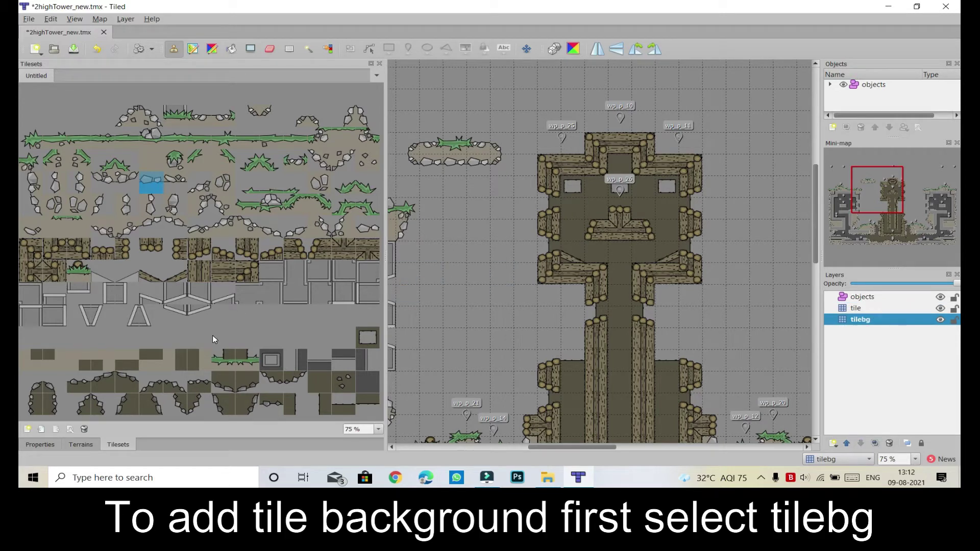
{"action": "left_click", "coordinate": [31, 402]}
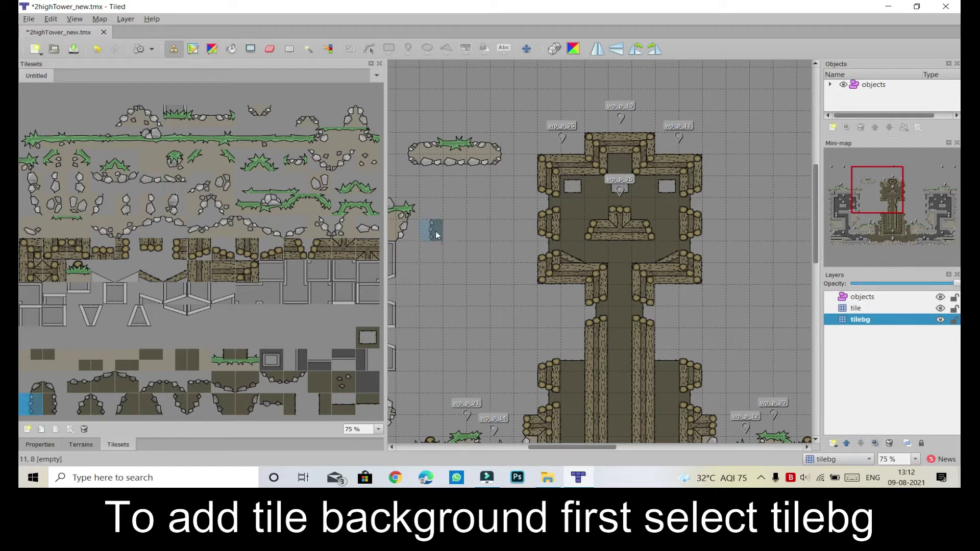
{"action": "left_click", "coordinate": [440, 170]}
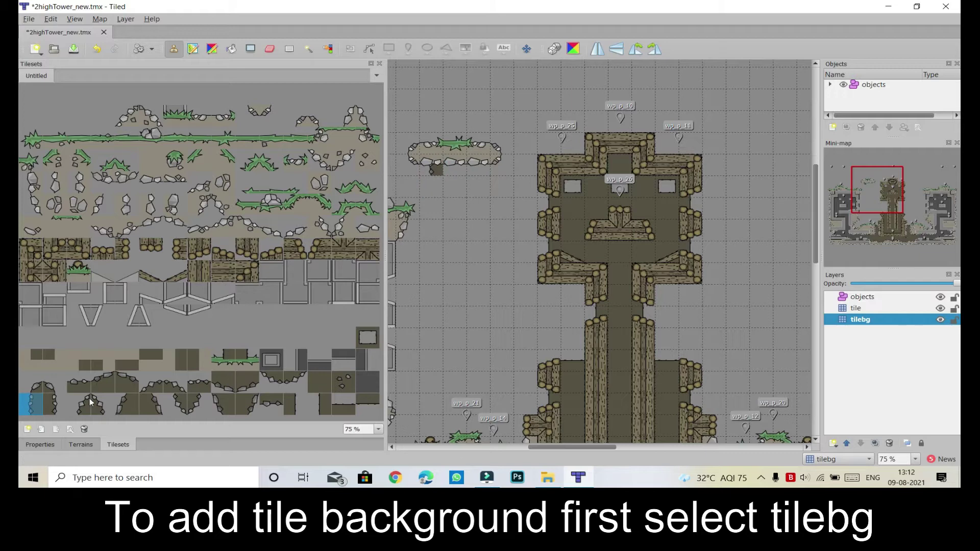
{"action": "left_click", "coordinate": [59, 399]}
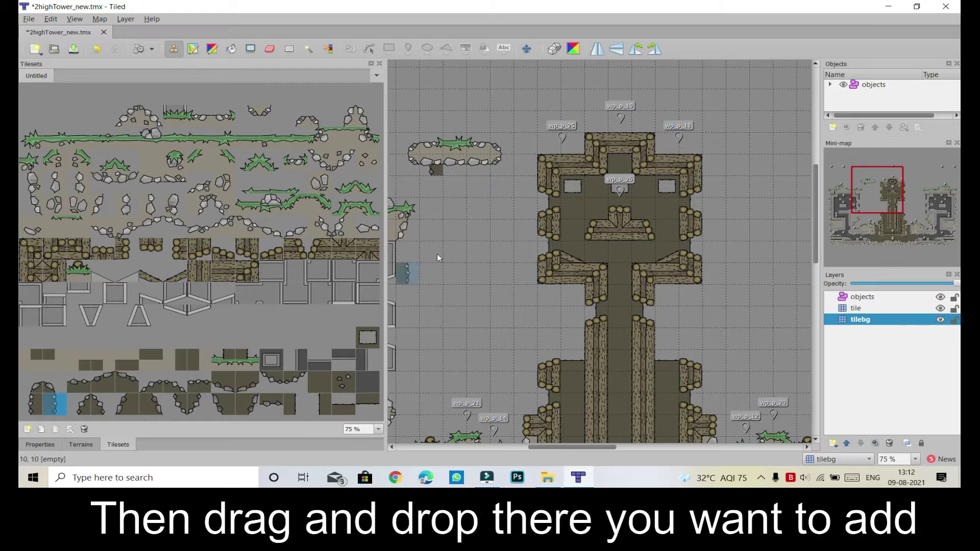
{"action": "left_click", "coordinate": [460, 172]}
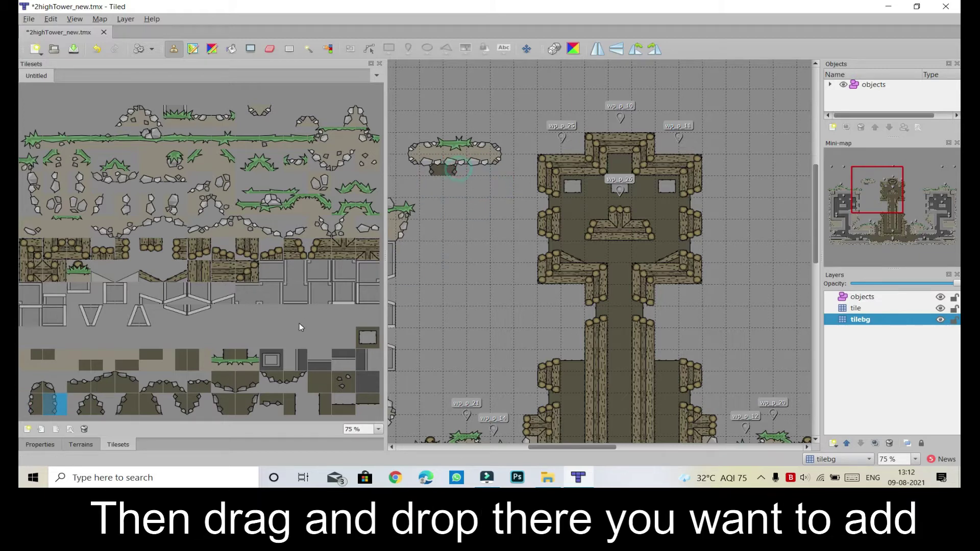
{"action": "left_click", "coordinate": [326, 384]}
{"action": "left_click", "coordinate": [456, 173]}
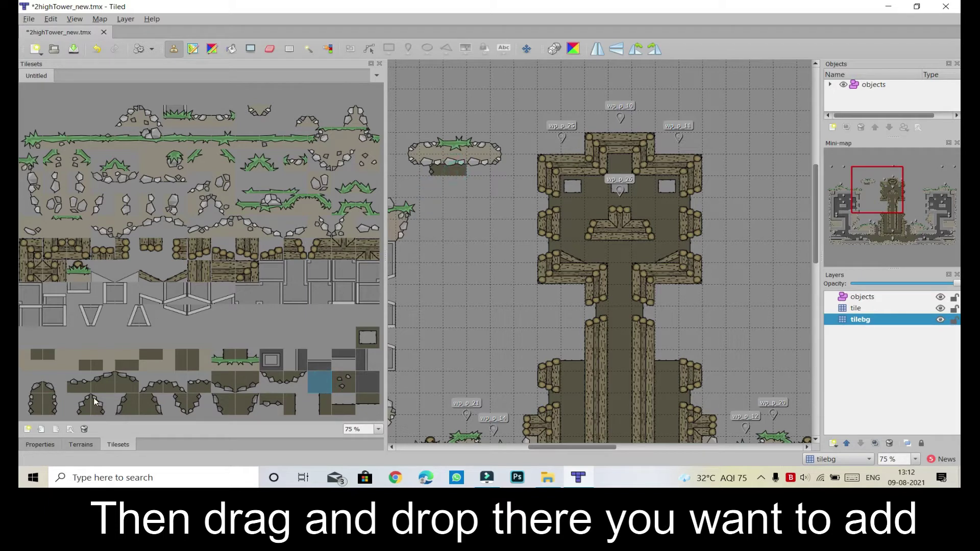
{"action": "left_click", "coordinate": [54, 404]}
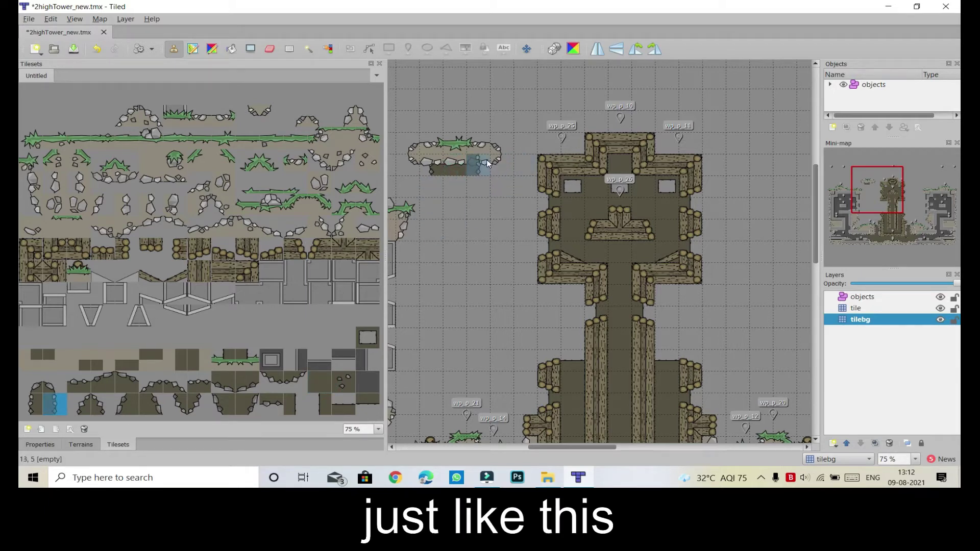
{"action": "left_click", "coordinate": [474, 170]}
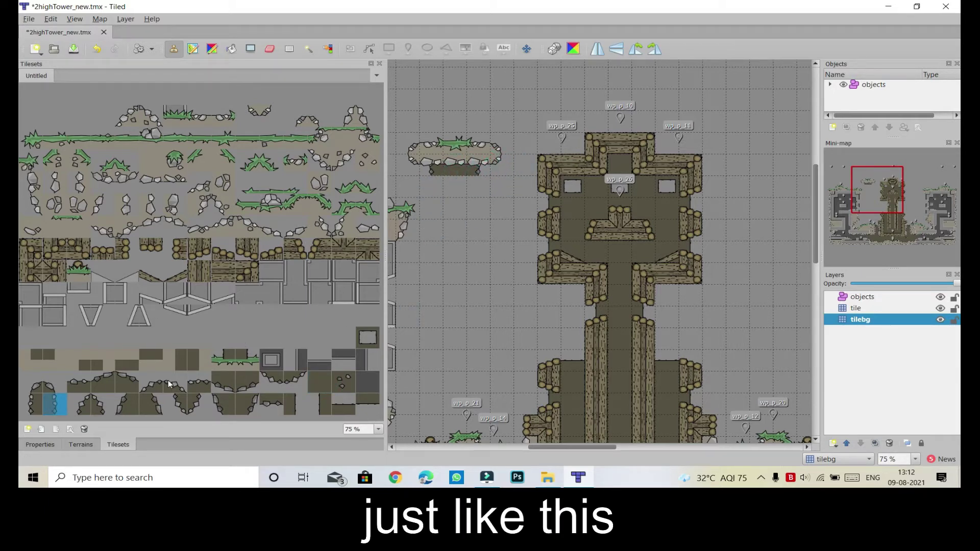
- Flare the background's left side downward with a steep rock slope tile and a shallower slope tile diagonally below it
{"action": "left_click", "coordinate": [110, 382]}
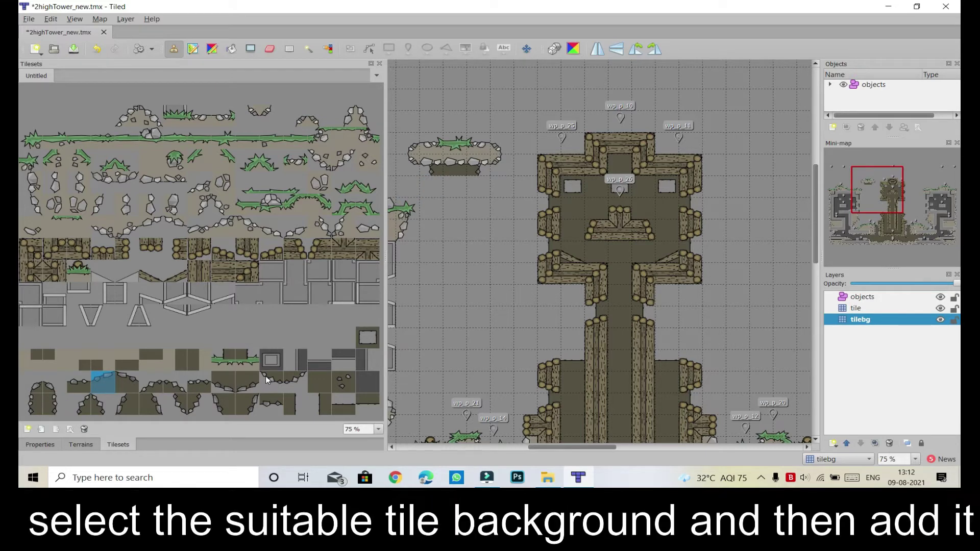
{"action": "left_click", "coordinate": [148, 385]}
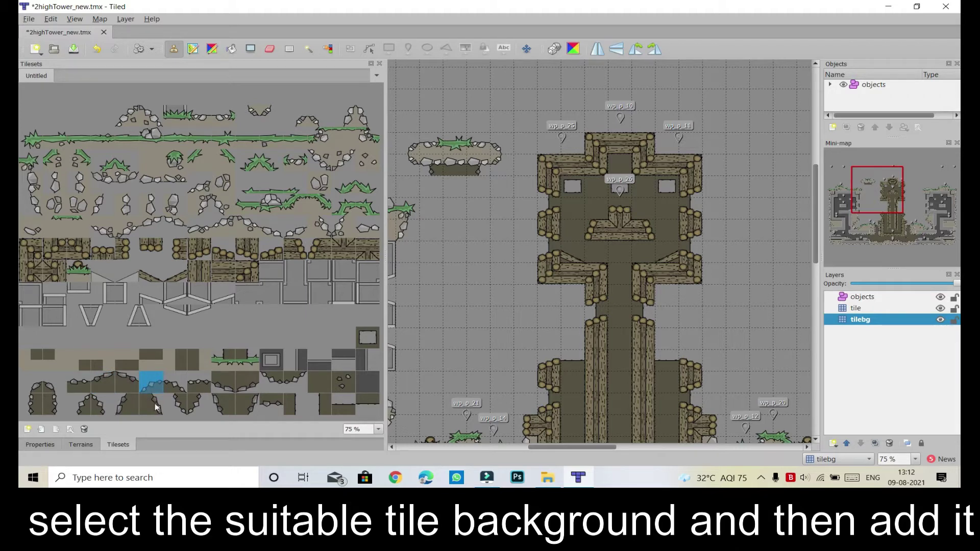
{"action": "left_click", "coordinate": [124, 407]}
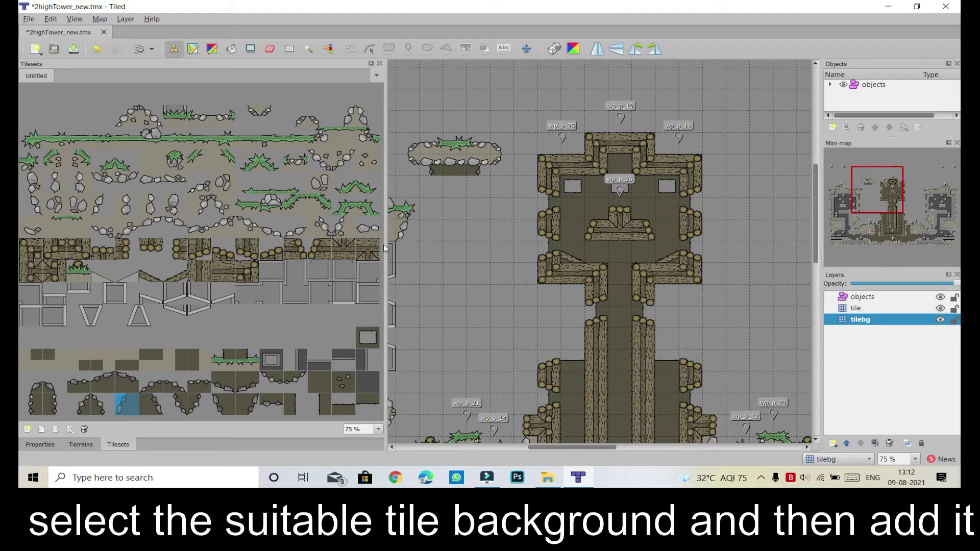
{"action": "left_click", "coordinate": [422, 191]}
{"action": "left_click", "coordinate": [103, 382]}
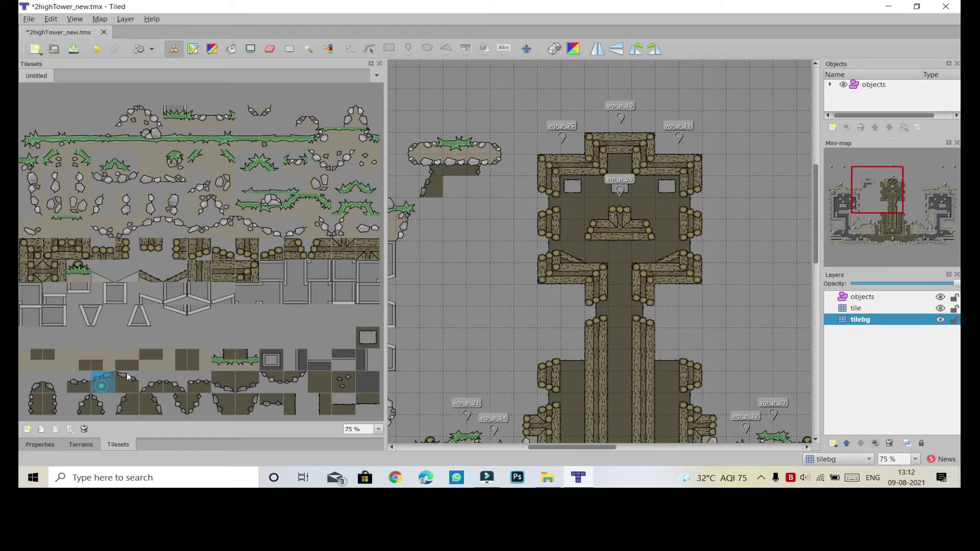
{"action": "left_click", "coordinate": [409, 200]}
- Flare the background's right side down to the tower with a steep slope tile, a shallower slope tile and a tapering rock end tile
{"action": "left_click", "coordinate": [151, 404]}
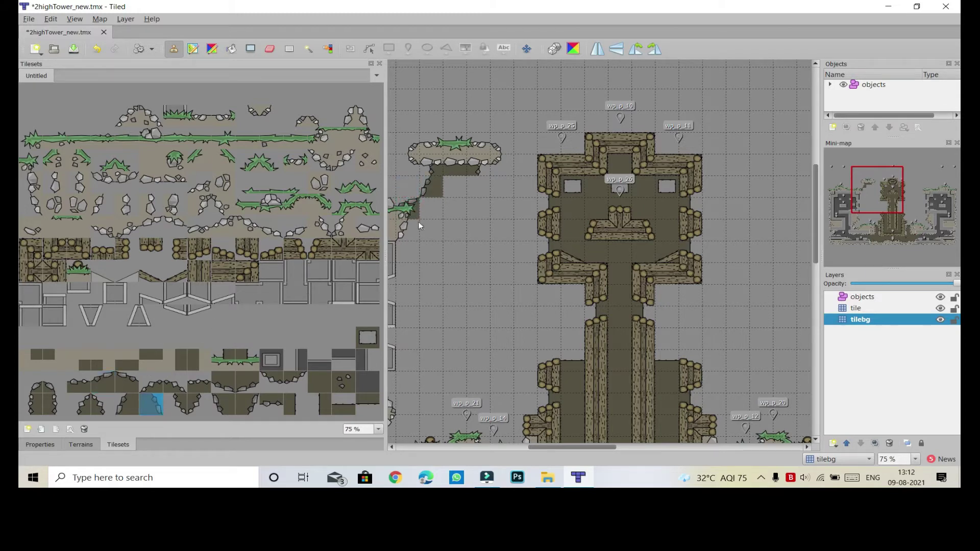
{"action": "left_click", "coordinate": [470, 186]}
{"action": "left_click", "coordinate": [135, 378]}
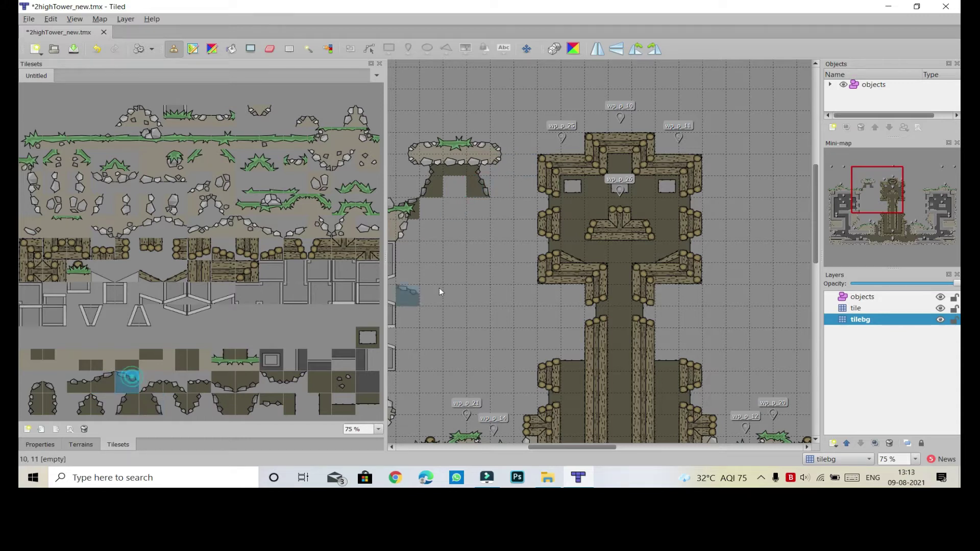
{"action": "left_click", "coordinate": [503, 209]}
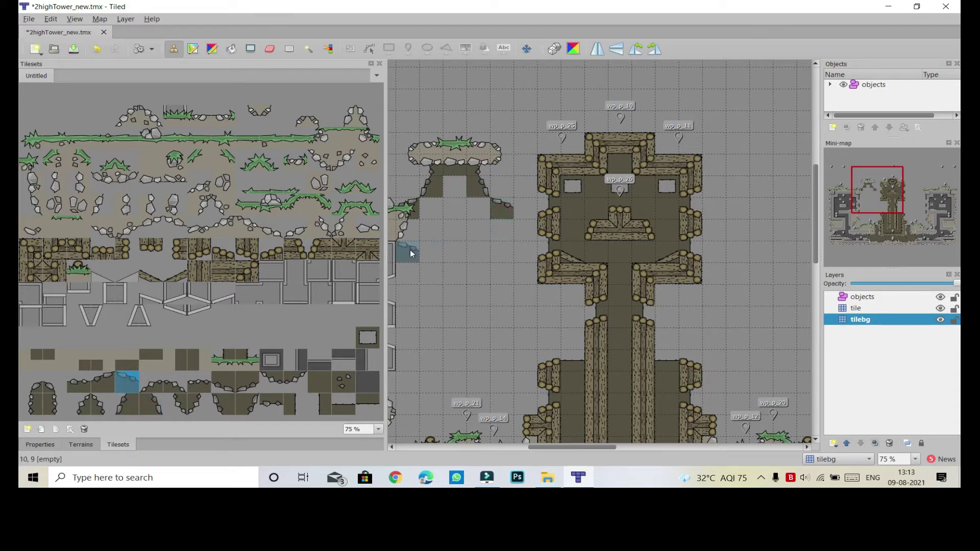
{"action": "left_click", "coordinate": [175, 386]}
{"action": "left_click", "coordinate": [530, 206]}
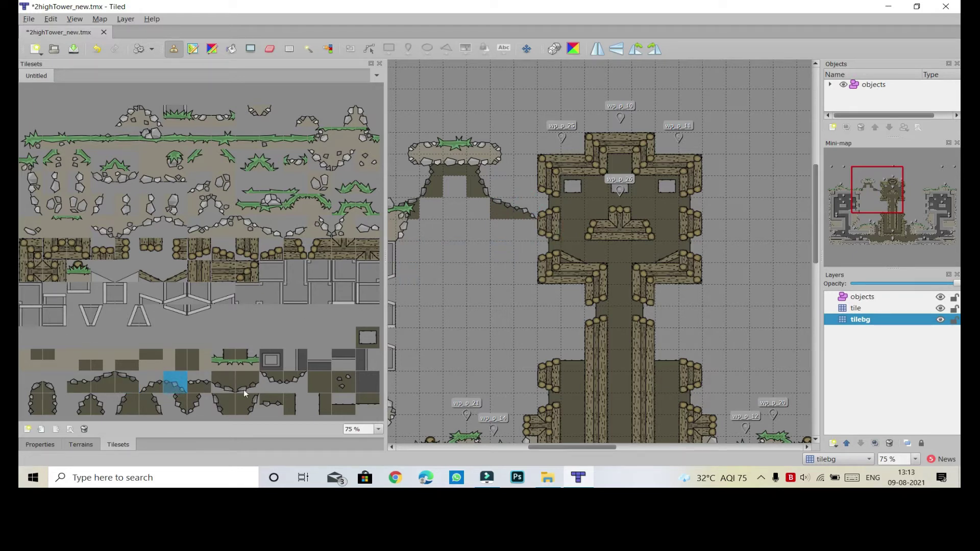
- Close the background's base with a row of rock bottom-edge tiles and fill the interior gaps with plain dark background tile
{"action": "left_click", "coordinate": [271, 404]}
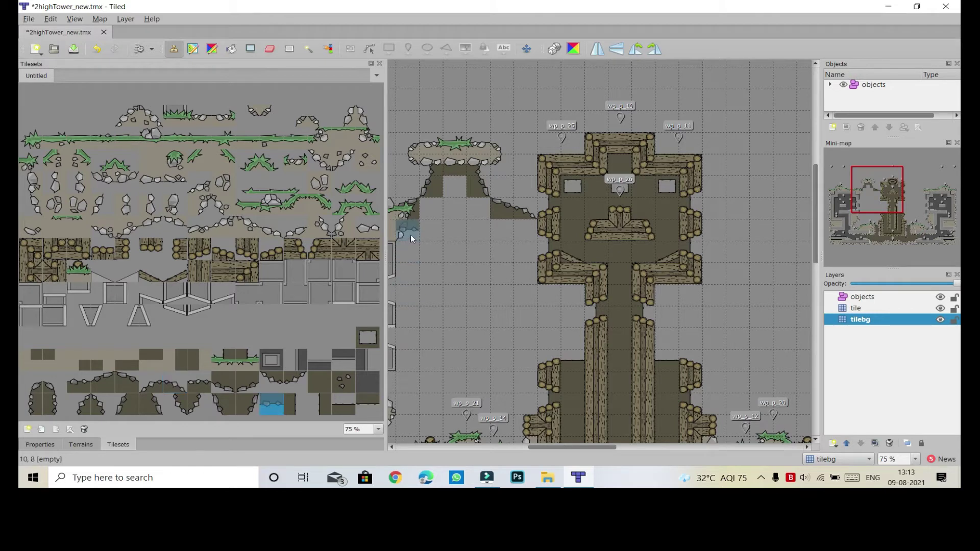
{"action": "left_click_drag", "start_coordinate": [404, 230], "coordinate": [531, 228]}
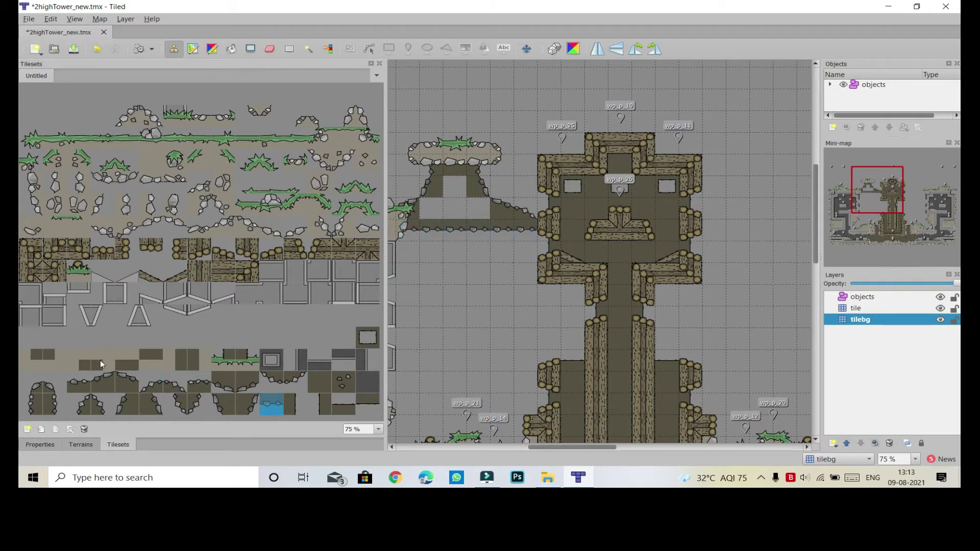
{"action": "left_click", "coordinate": [320, 379]}
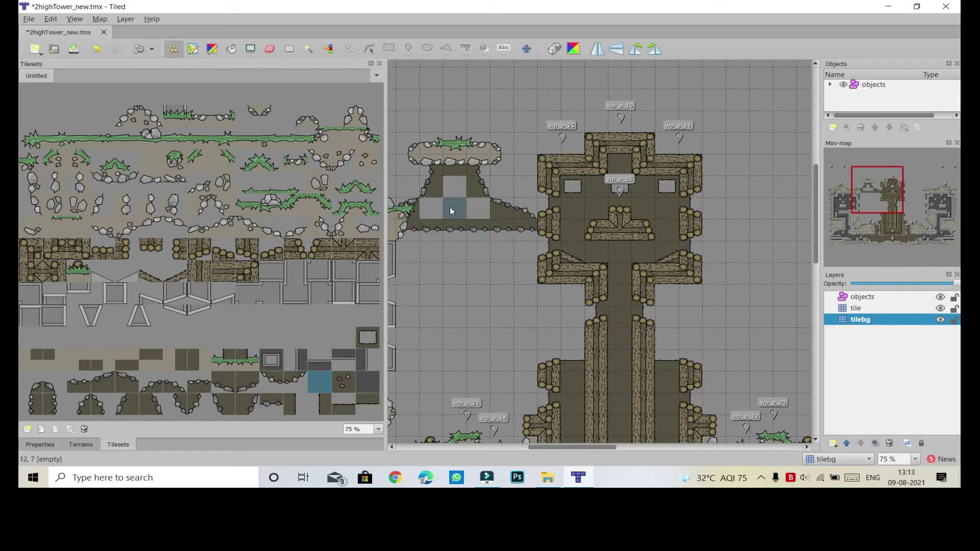
{"action": "left_click_drag", "start_coordinate": [449, 208], "coordinate": [454, 198]}
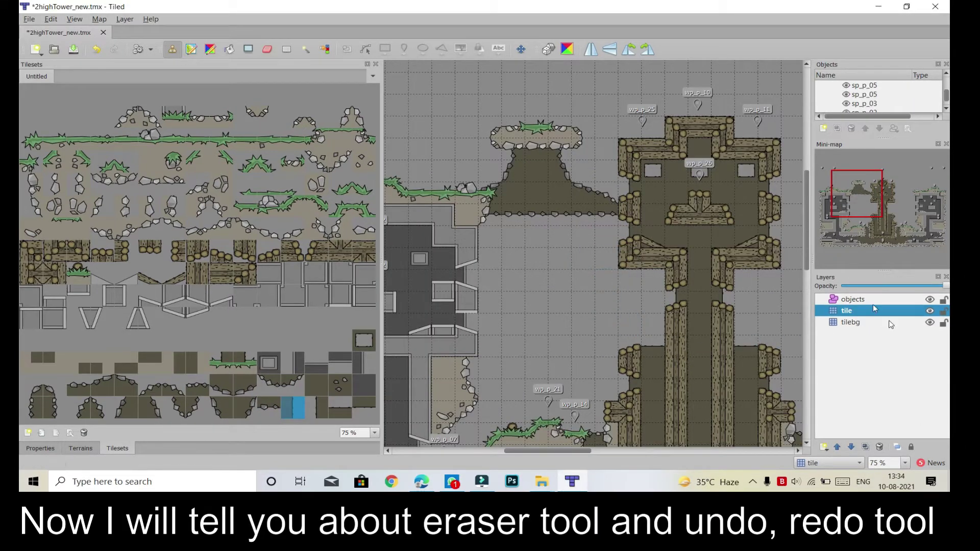
- Use the Eraser on the tile layer to remove the wooden log tiles from the tower's head and upper neck
{"action": "left_click", "coordinate": [254, 250]}
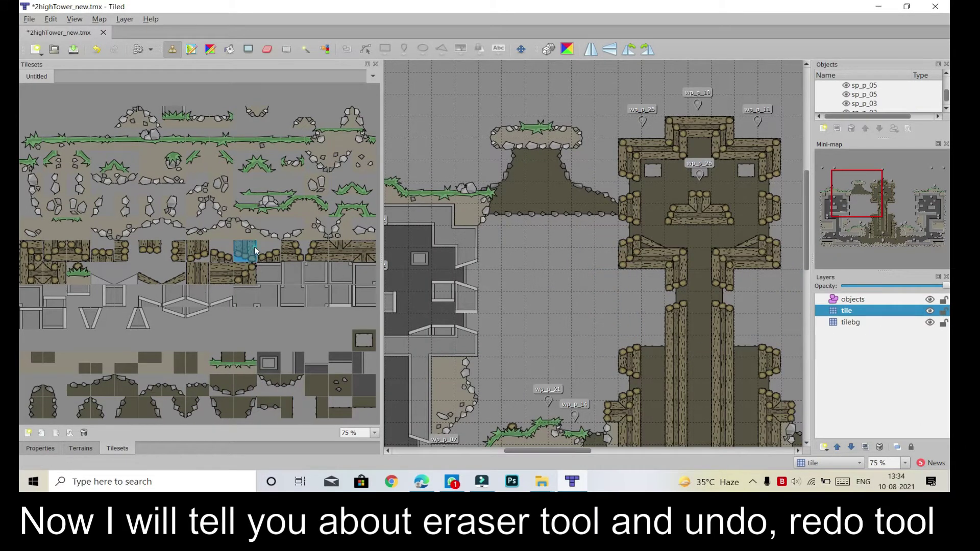
{"action": "left_click", "coordinate": [267, 49]}
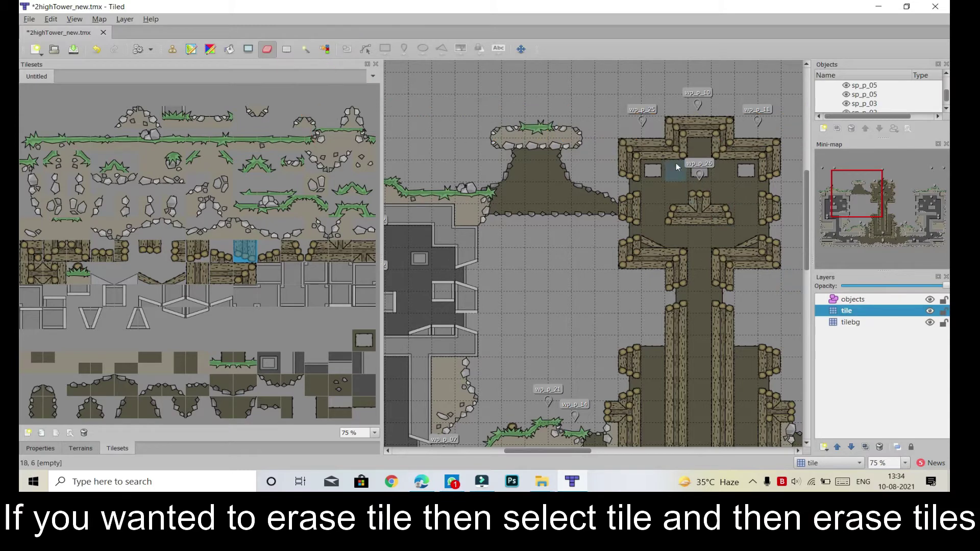
{"action": "left_click_drag", "start_coordinate": [627, 161], "coordinate": [621, 146]}
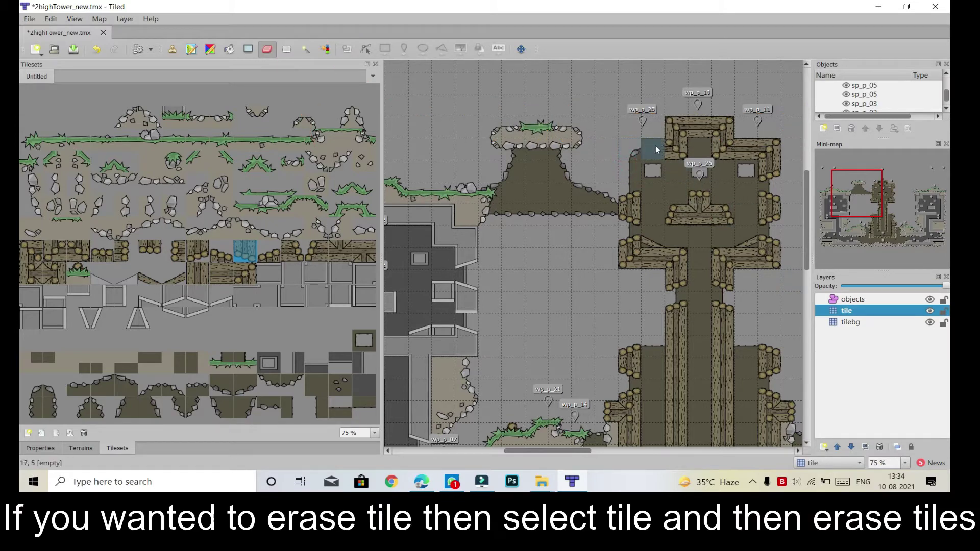
{"action": "mouse_move", "coordinate": [678, 126]}
{"action": "left_mouse_down"}
{"action": "mouse_move", "coordinate": [725, 131]}
{"action": "mouse_move", "coordinate": [733, 150]}
{"action": "mouse_move", "coordinate": [772, 152]}
{"action": "mouse_move", "coordinate": [770, 207]}
{"action": "left_mouse_up"}
{"action": "mouse_move", "coordinate": [765, 245]}
{"action": "left_mouse_down"}
{"action": "mouse_move", "coordinate": [764, 258]}
{"action": "mouse_move", "coordinate": [631, 254]}
{"action": "mouse_move", "coordinate": [643, 240]}
{"action": "left_mouse_up"}
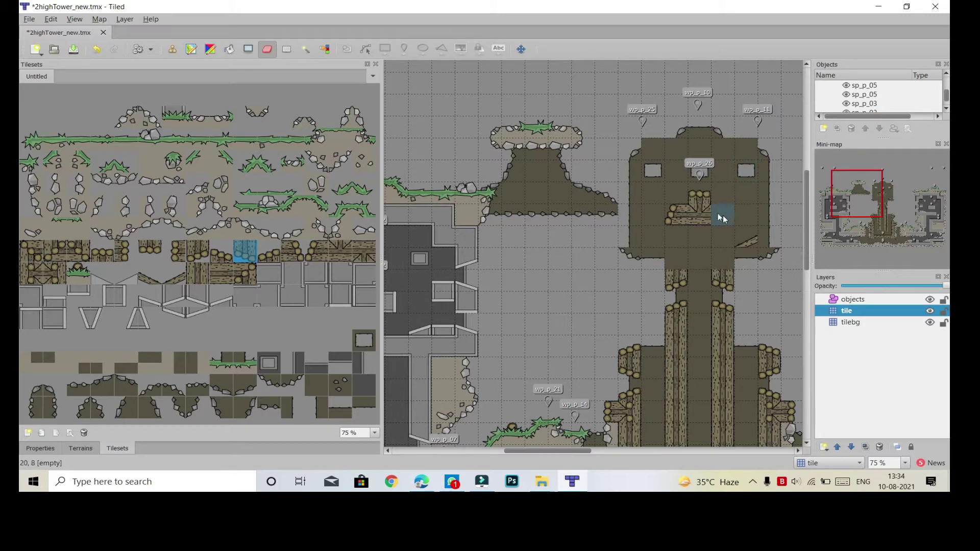
{"action": "left_click", "coordinate": [669, 274]}
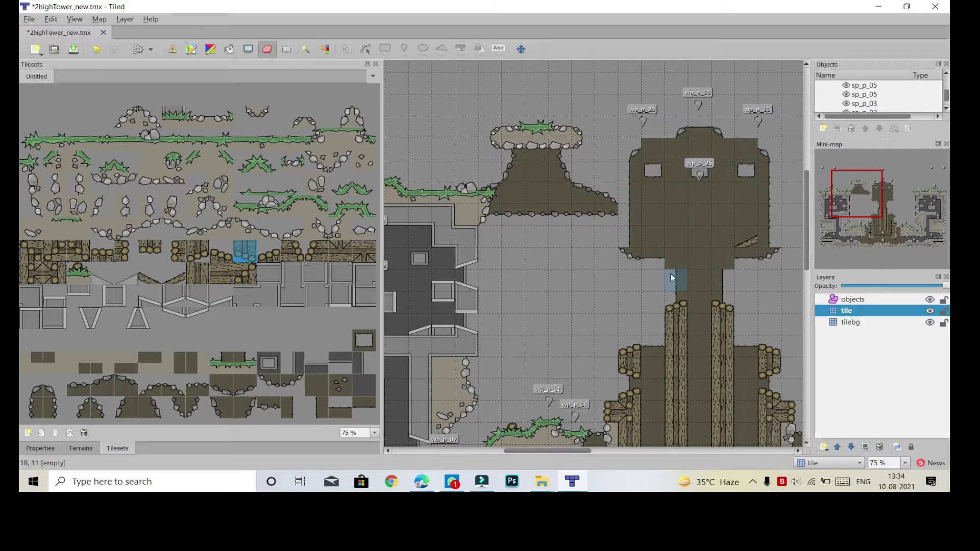
{"action": "left_click", "coordinate": [725, 303]}
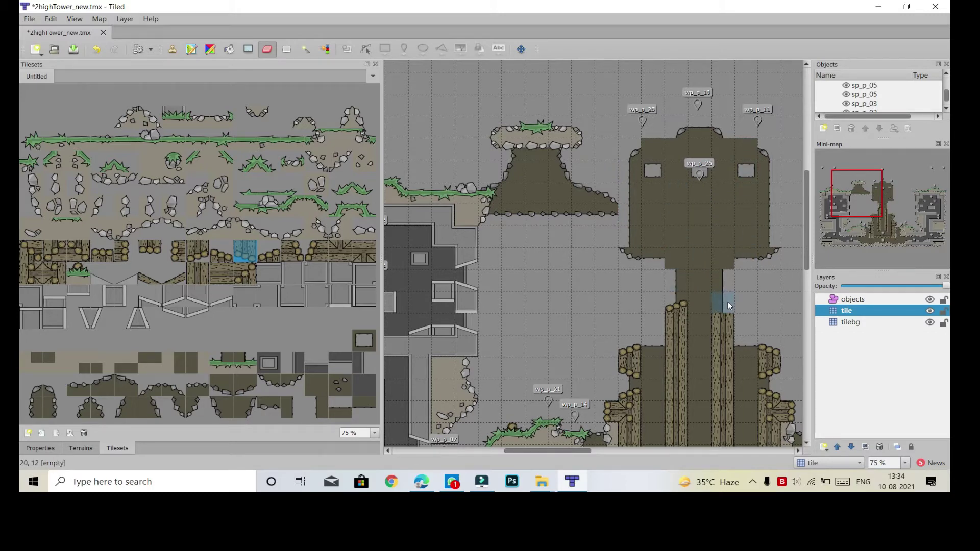
- Erase the outer dark background tiles around the tower's head and the row joining it to the neck on the tilebg layer
{"action": "left_click", "coordinate": [877, 323]}
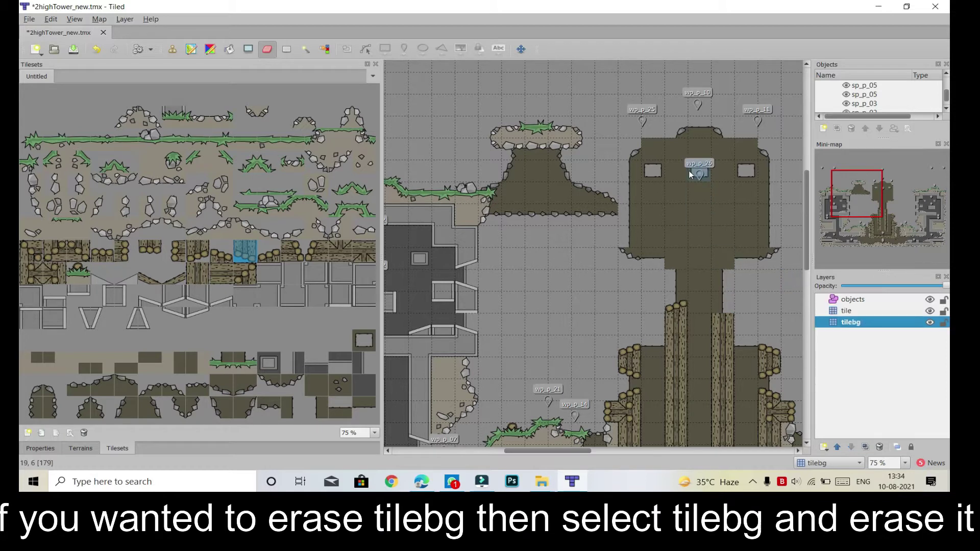
{"action": "left_click", "coordinate": [651, 147]}
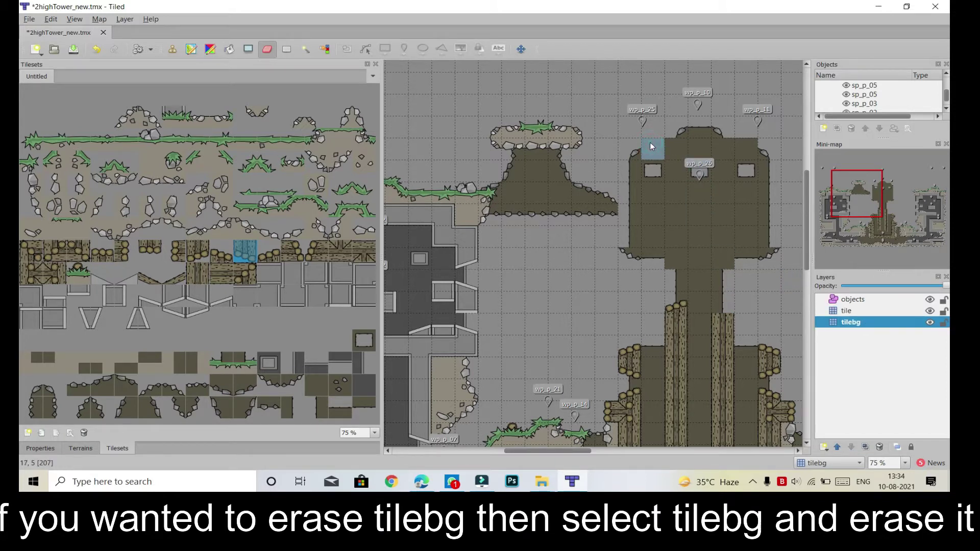
{"action": "mouse_move", "coordinate": [723, 148]}
{"action": "left_mouse_down"}
{"action": "mouse_move", "coordinate": [763, 154]}
{"action": "mouse_move", "coordinate": [767, 236]}
{"action": "mouse_move", "coordinate": [767, 252]}
{"action": "mouse_move", "coordinate": [730, 257]}
{"action": "left_mouse_up"}
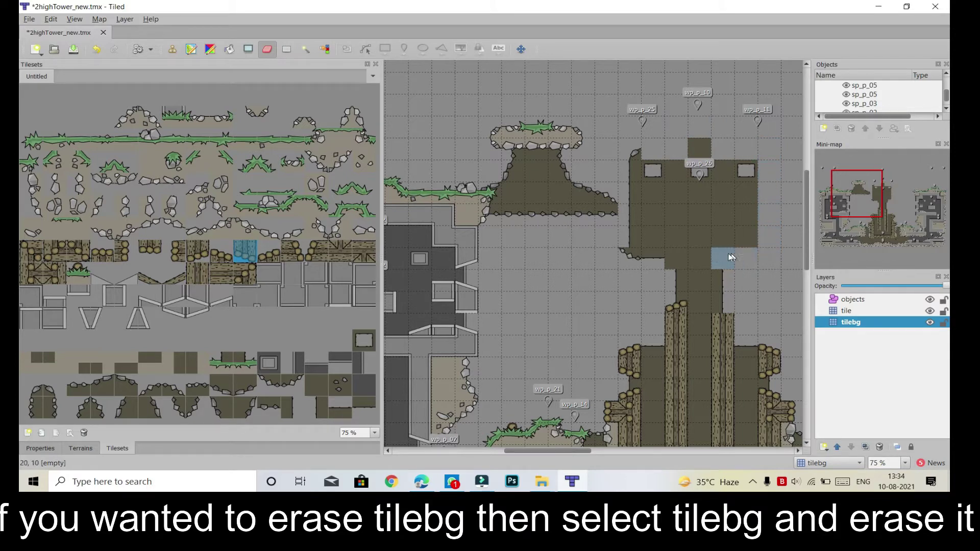
{"action": "left_click_drag", "start_coordinate": [638, 246], "coordinate": [632, 204]}
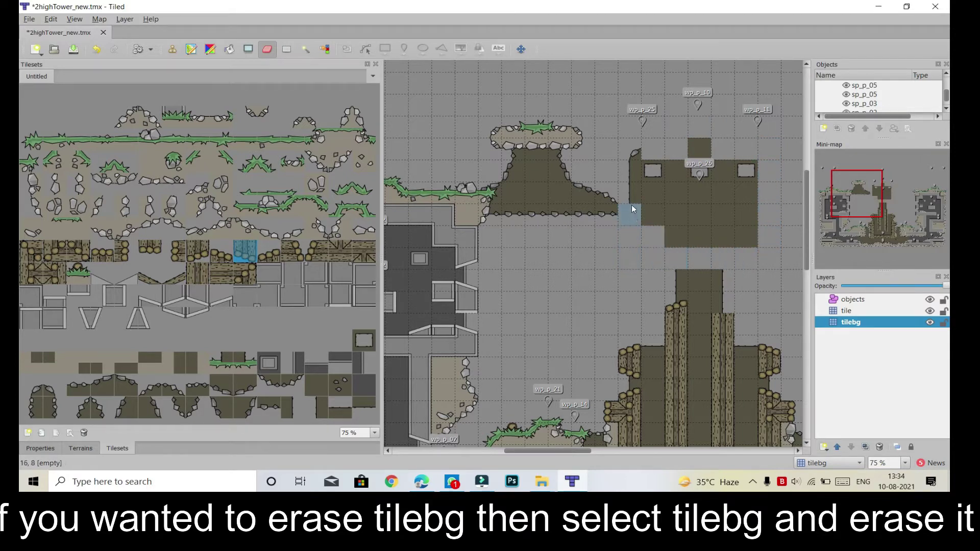
{"action": "left_click_drag", "start_coordinate": [642, 151], "coordinate": [732, 149]}
{"action": "left_click_drag", "start_coordinate": [751, 197], "coordinate": [750, 239]}
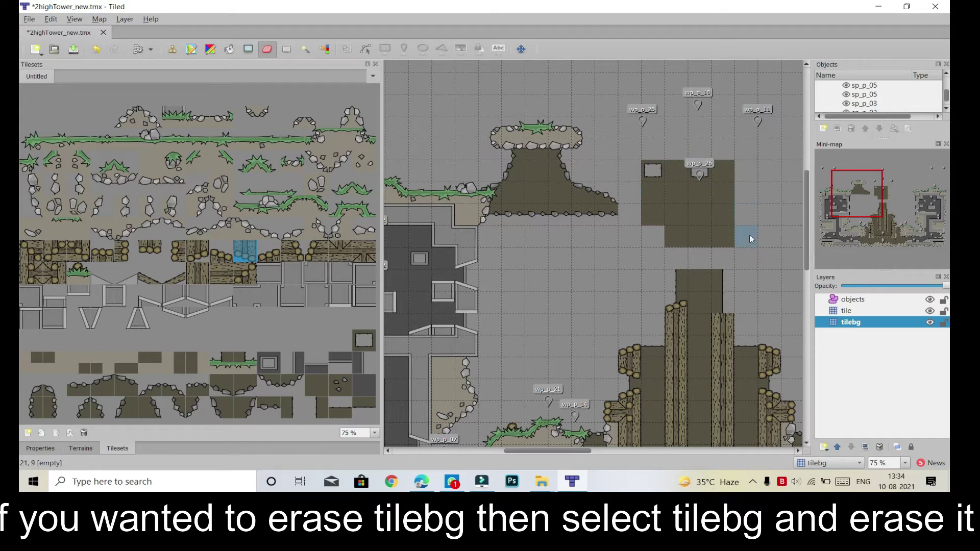
- Erase the remaining background tiles of the tower's head on the tilebg layer, and undo the background and log tile erasures
{"action": "mouse_move", "coordinate": [683, 236]}
{"action": "left_mouse_down"}
{"action": "mouse_move", "coordinate": [646, 222]}
{"action": "mouse_move", "coordinate": [646, 178]}
{"action": "mouse_move", "coordinate": [691, 153]}
{"action": "mouse_move", "coordinate": [728, 161]}
{"action": "mouse_move", "coordinate": [729, 212]}
{"action": "mouse_move", "coordinate": [677, 217]}
{"action": "mouse_move", "coordinate": [670, 171]}
{"action": "mouse_move", "coordinate": [699, 191]}
{"action": "left_mouse_up"}
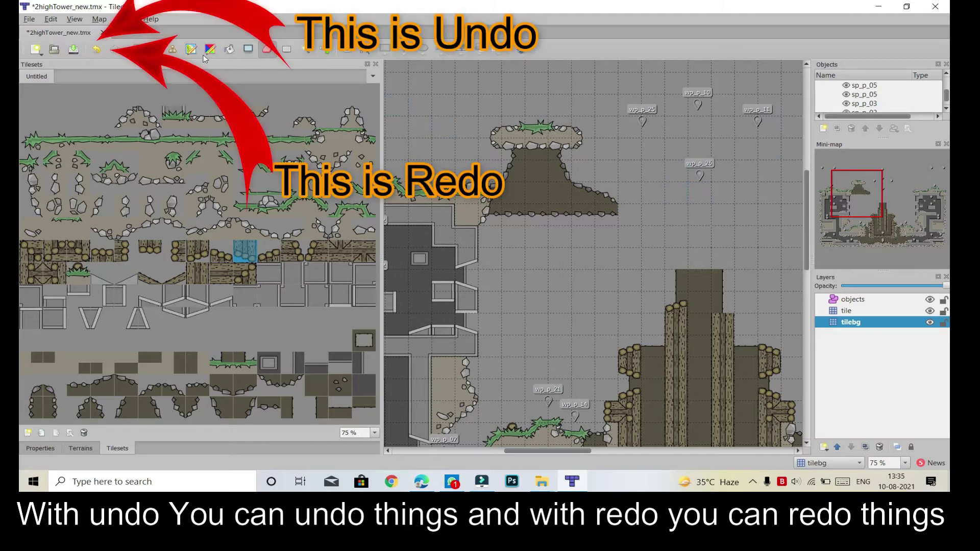
{"action": "left_click", "coordinate": [97, 50]}
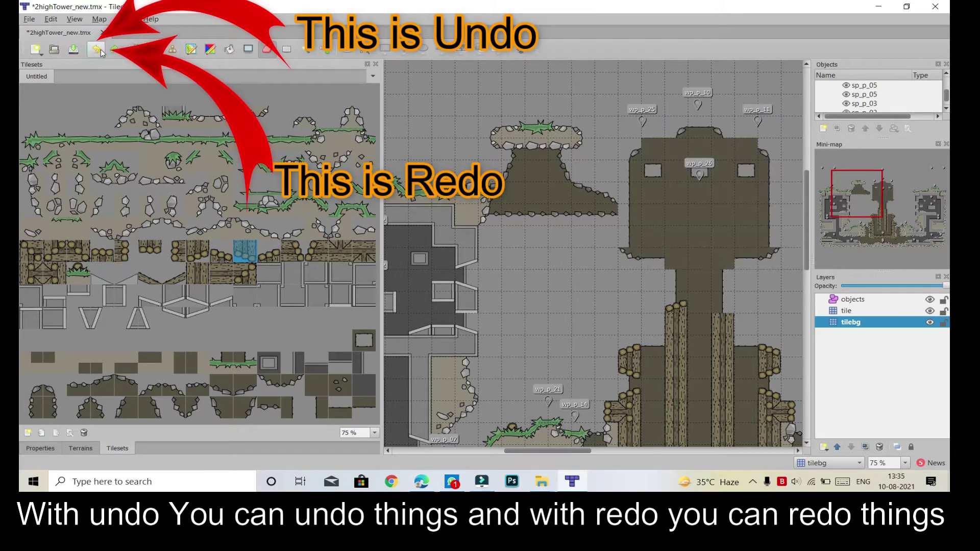
{"action": "left_click", "coordinate": [97, 50]}
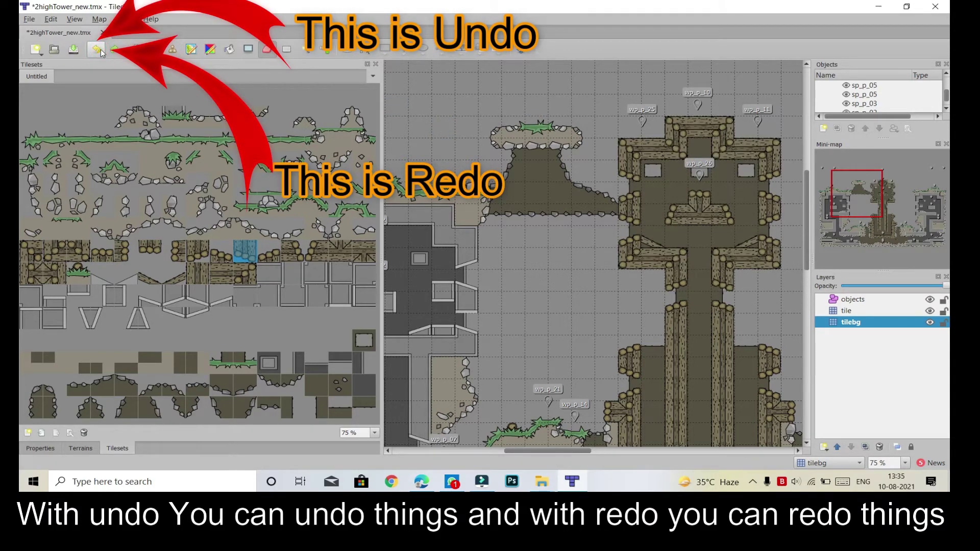
- Redo the log and background tile erasures on the tower, and undo both again
{"action": "left_click", "coordinate": [114, 50]}
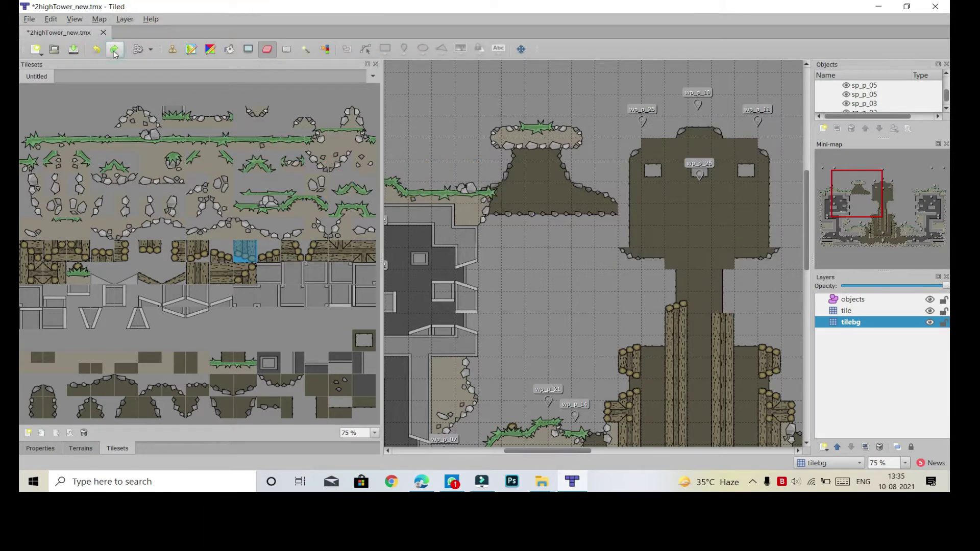
{"action": "left_click", "coordinate": [114, 50]}
{"action": "left_click", "coordinate": [98, 51]}
{"action": "left_click", "coordinate": [98, 51]}
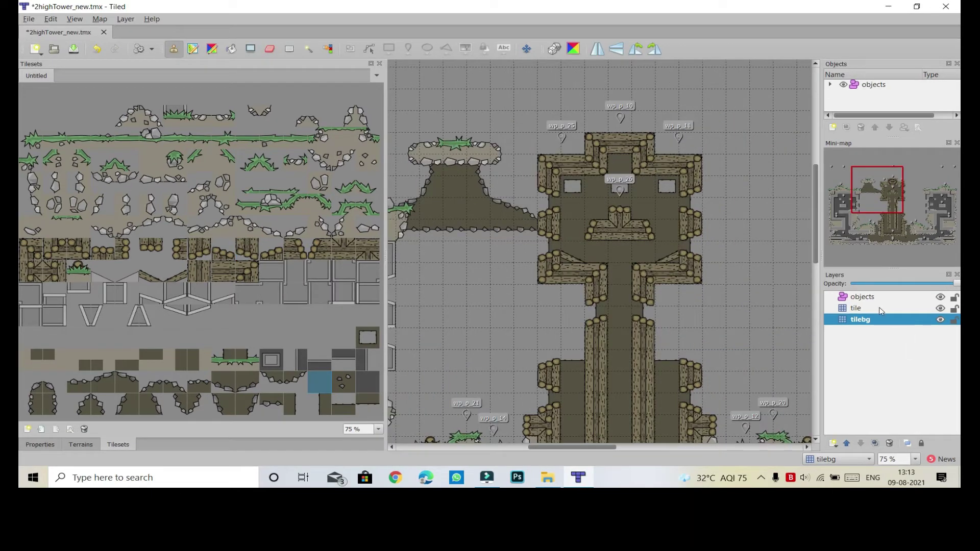
- On the objects layer, place a rectangle object just above the floating platform's grass at about X 793, Y 248
{"action": "left_click", "coordinate": [864, 309]}
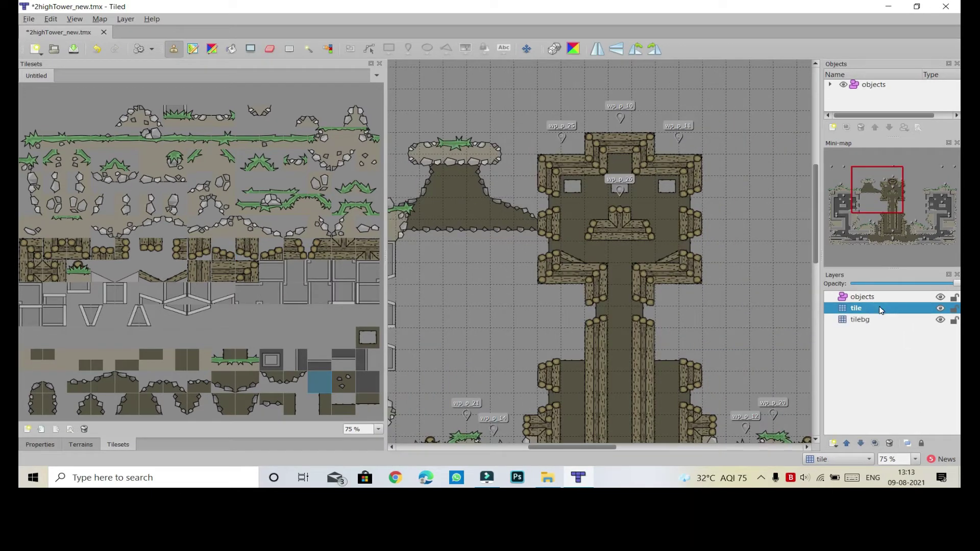
{"action": "left_click", "coordinate": [874, 299]}
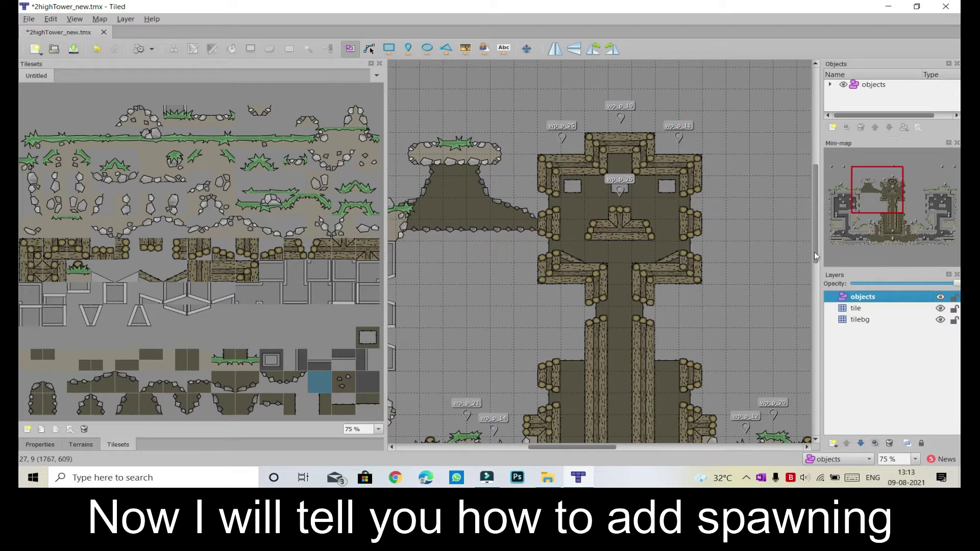
{"action": "mouse_move", "coordinate": [817, 252]}
{"action": "left_mouse_down"}
{"action": "mouse_move", "coordinate": [818, 284]}
{"action": "mouse_move", "coordinate": [819, 251]}
{"action": "left_mouse_up"}
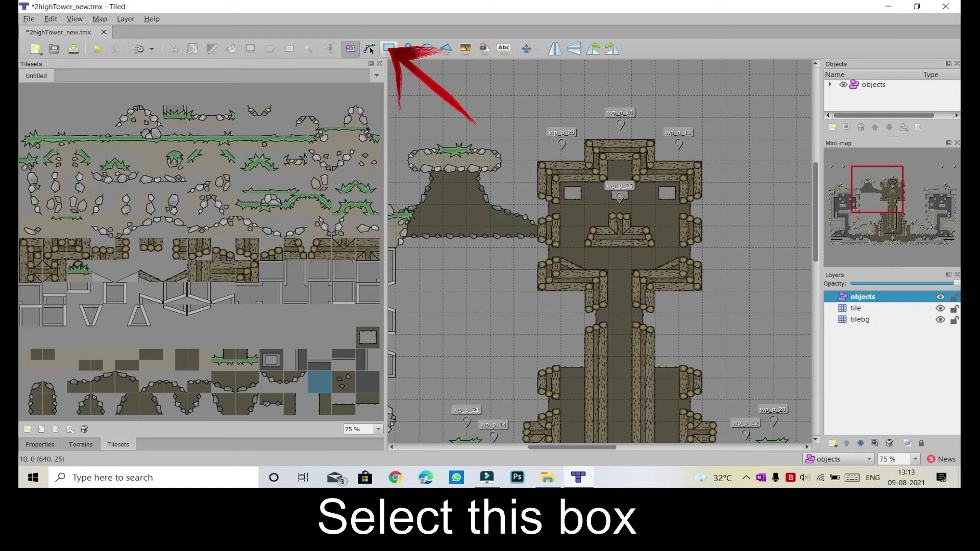
{"action": "left_click", "coordinate": [389, 49]}
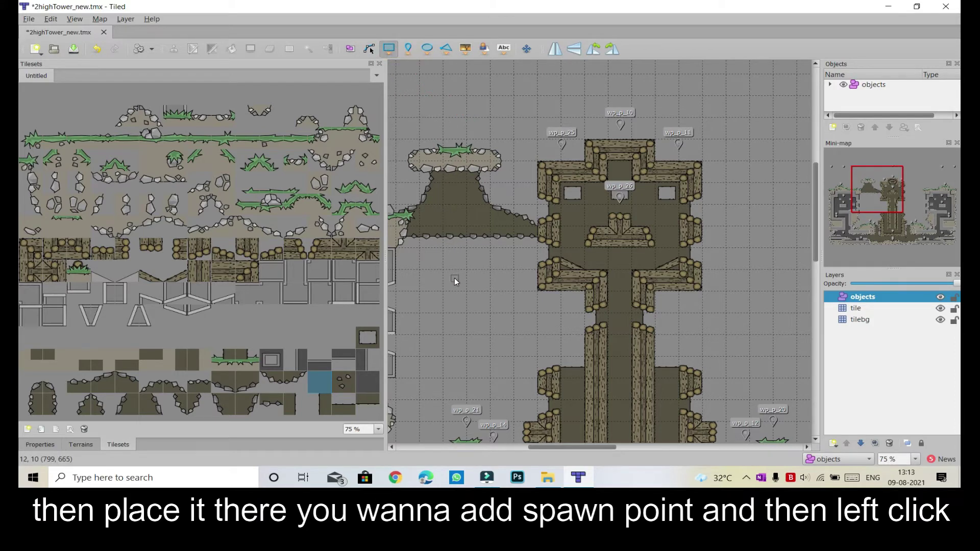
{"action": "left_click", "coordinate": [453, 138]}
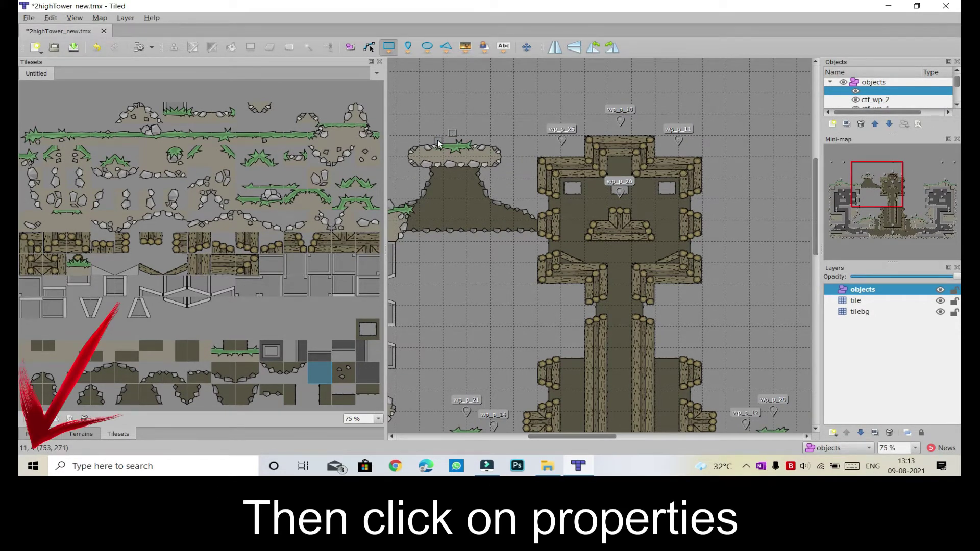
- Add a string custom property named weapon to the new object and set its value to m93ba,sawgun,shotgun
{"action": "left_click", "coordinate": [40, 433]}
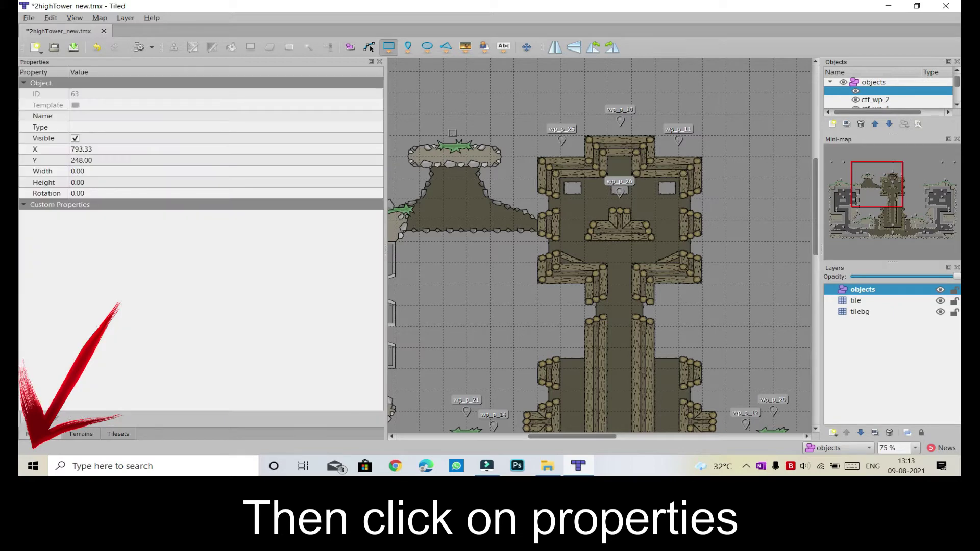
{"action": "left_click", "coordinate": [27, 419]}
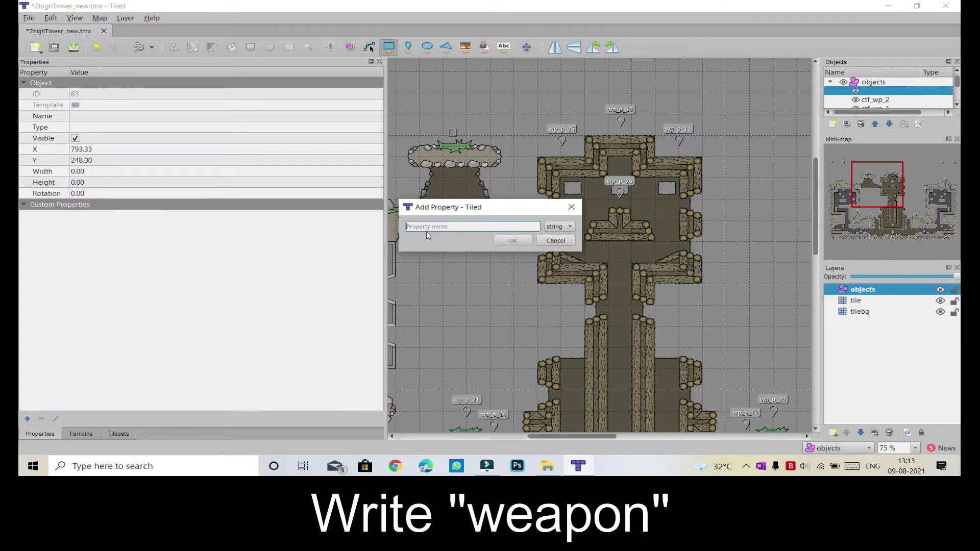
{"action": "type", "text": "weapon"}
{"action": "left_click", "coordinate": [512, 240]}
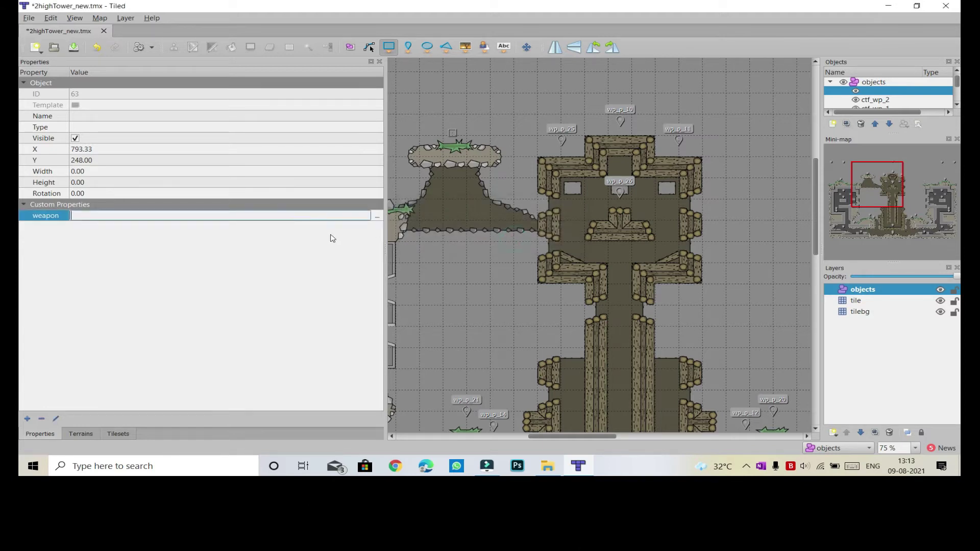
{"action": "left_click", "coordinate": [122, 215]}
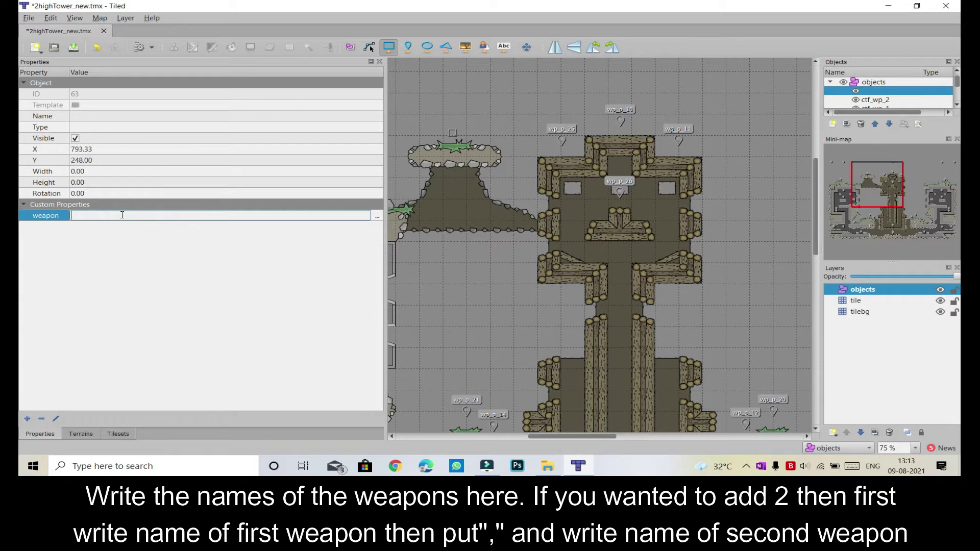
{"action": "type", "text": "m93ba"}
{"action": "type", "text": ","}
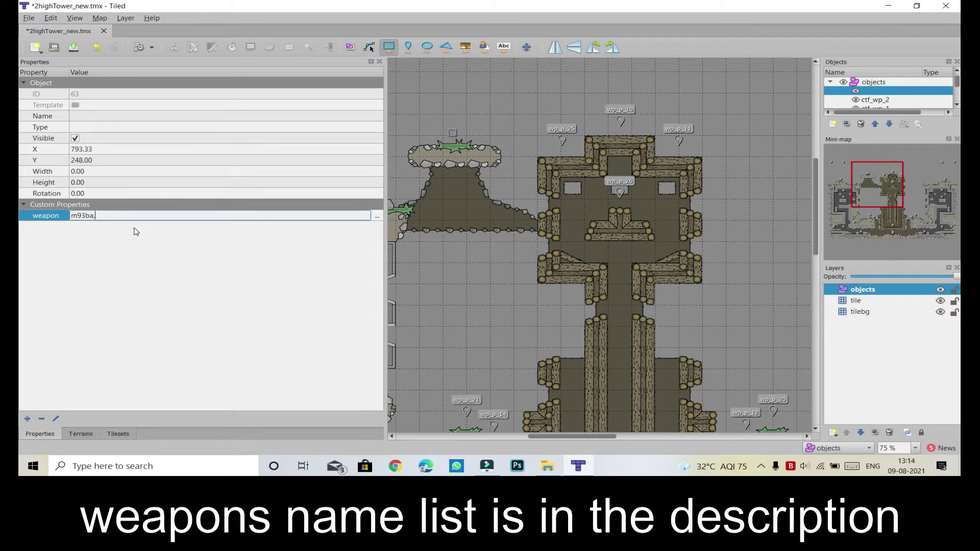
{"action": "type", "text": "saw"}
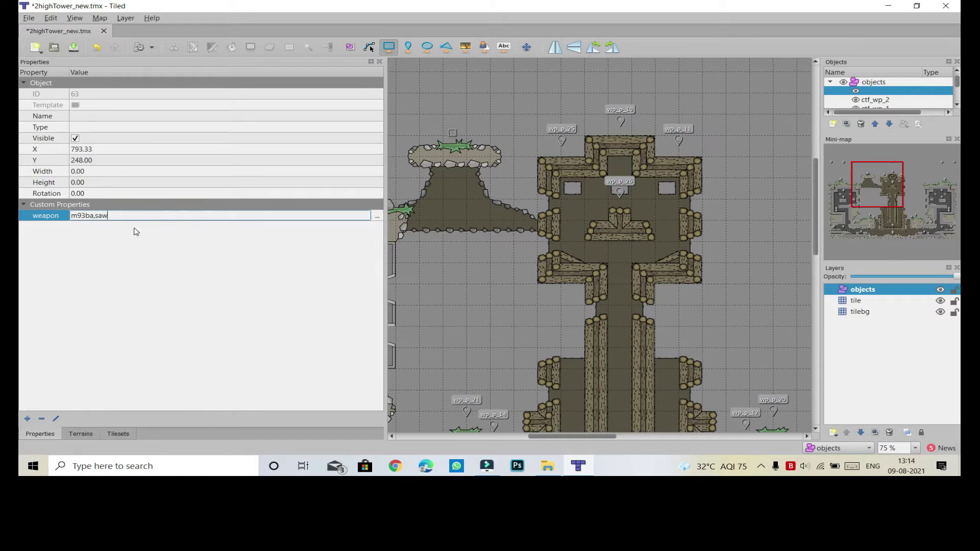
{"action": "type", "text": "gun,shotgun"}
- Name the new weapon spawn object wp_p_26
{"action": "left_click", "coordinate": [82, 116]}
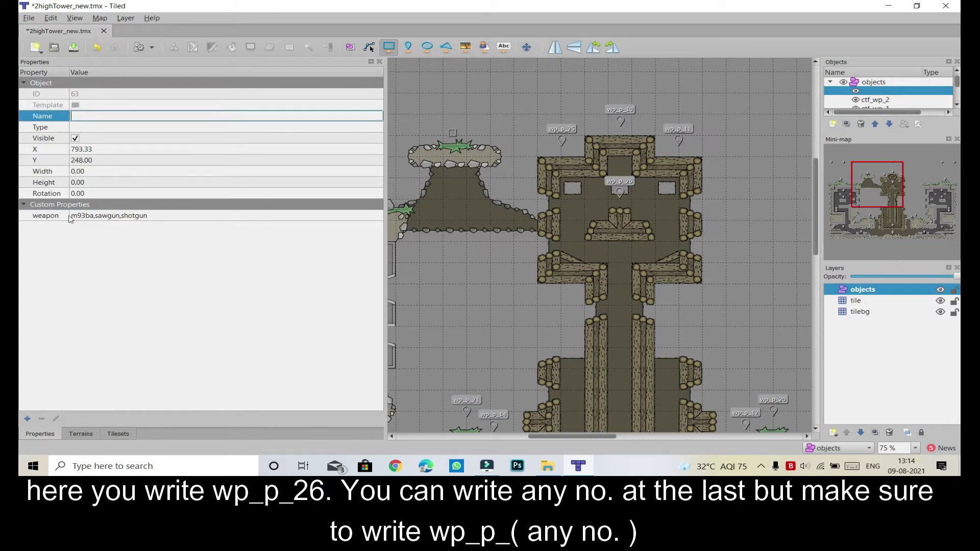
{"action": "left_click", "coordinate": [124, 115]}
{"action": "type", "text": "wp_p_"}
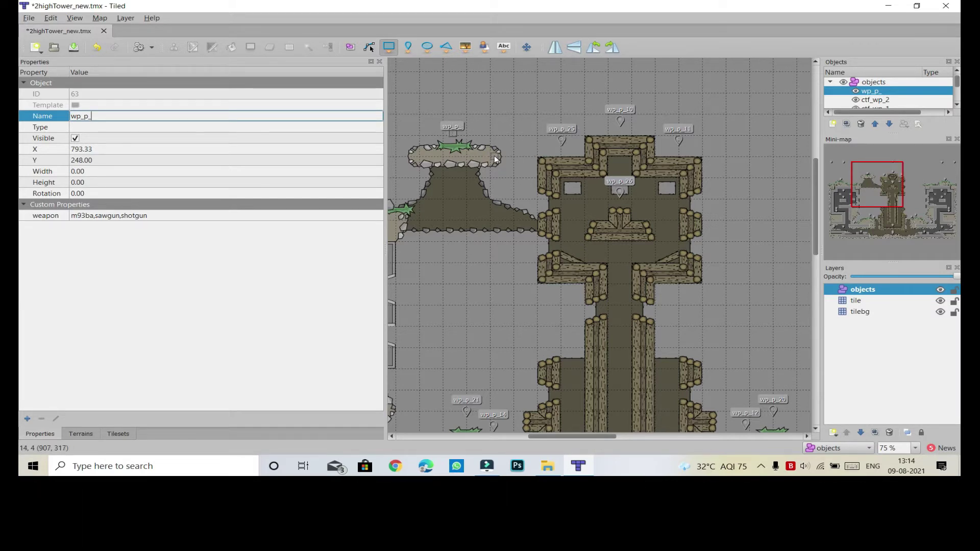
{"action": "type", "text": "26"}
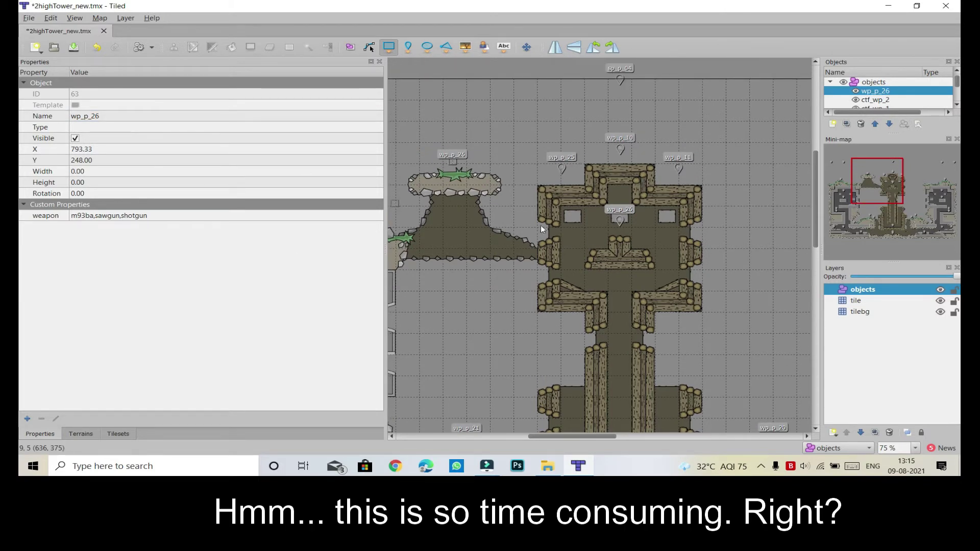
- Duplicate weapon spawn point wp_p_25 and move the copy above the floating platform, to about X 846, Y 265
{"action": "left_click", "coordinate": [351, 47]}
{"action": "left_click", "coordinate": [575, 176]}
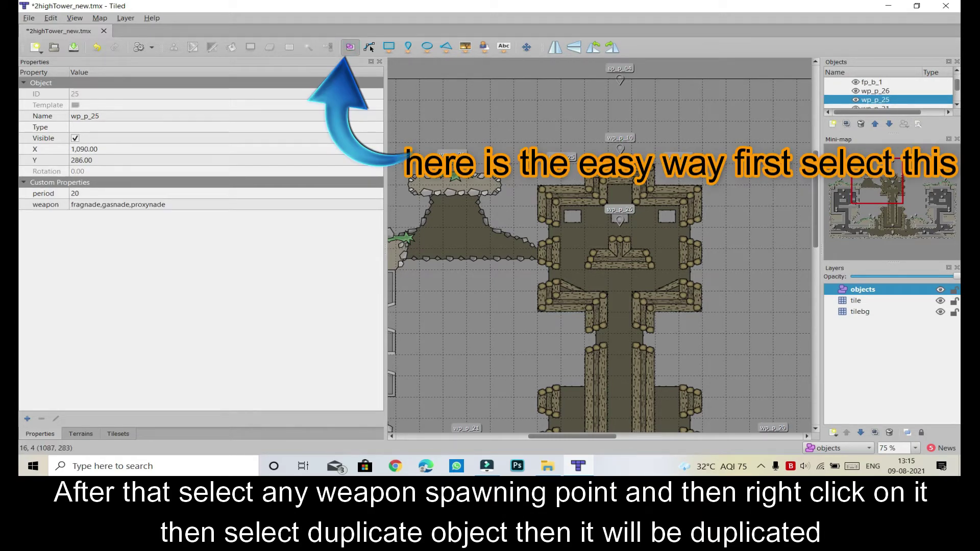
{"action": "left_click", "coordinate": [562, 168]}
{"action": "right_click", "coordinate": [563, 169]}
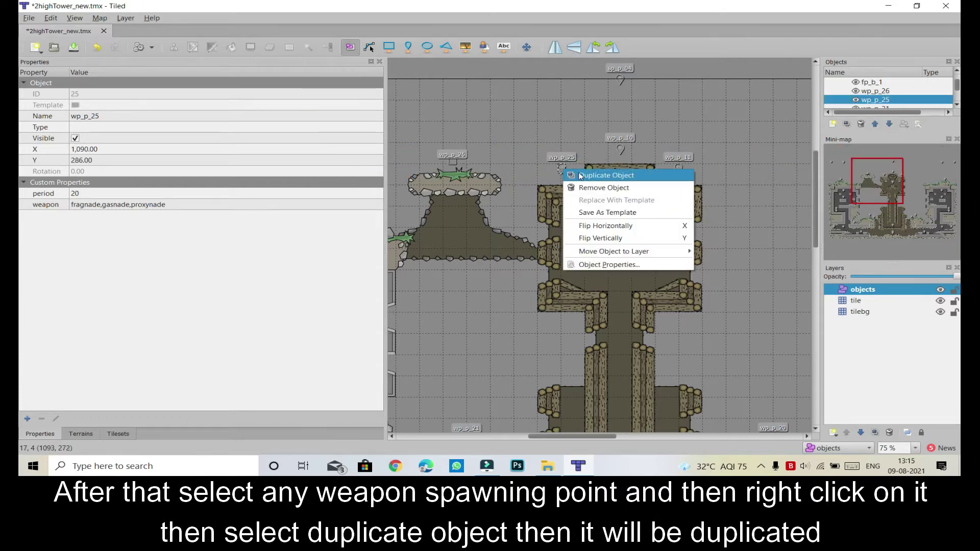
{"action": "left_click", "coordinate": [581, 175]}
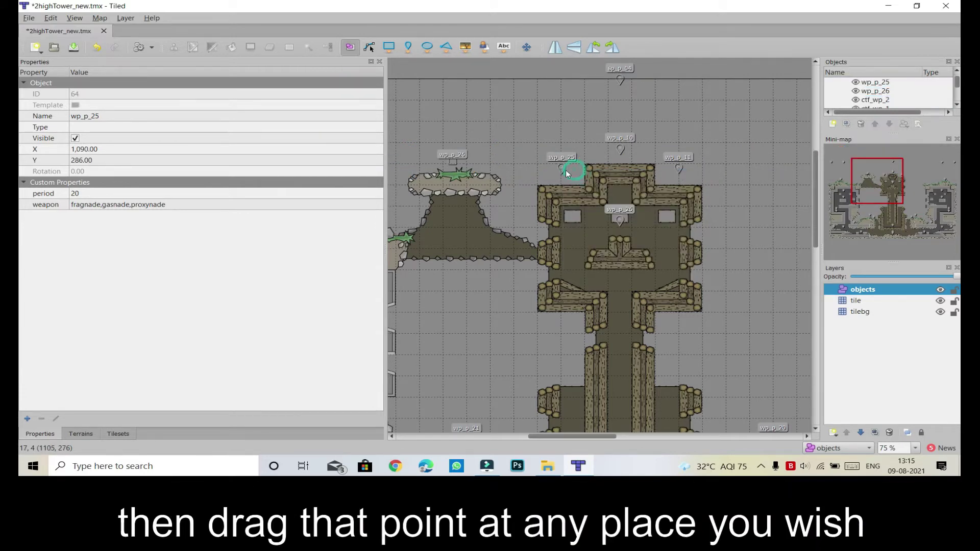
{"action": "left_click_drag", "start_coordinate": [563, 168], "coordinate": [472, 162]}
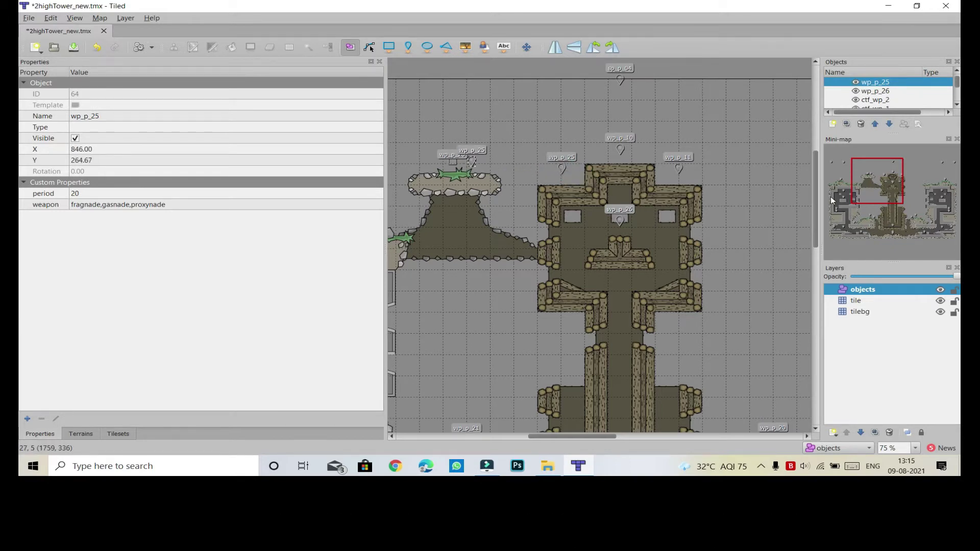
- Move player spawn sp_p_04 to about X 1,191, Y 230 above the tower and weapon spawn wp_p_10 to about X 1,304, Y 229
{"action": "left_click_drag", "start_coordinate": [814, 194], "coordinate": [814, 184]}
{"action": "mouse_move", "coordinate": [620, 109]}
{"action": "left_mouse_down"}
{"action": "mouse_move", "coordinate": [616, 160]}
{"action": "mouse_move", "coordinate": [596, 187]}
{"action": "left_mouse_up"}
{"action": "left_click", "coordinate": [620, 179]}
{"action": "left_click_drag", "start_coordinate": [632, 181], "coordinate": [641, 180]}
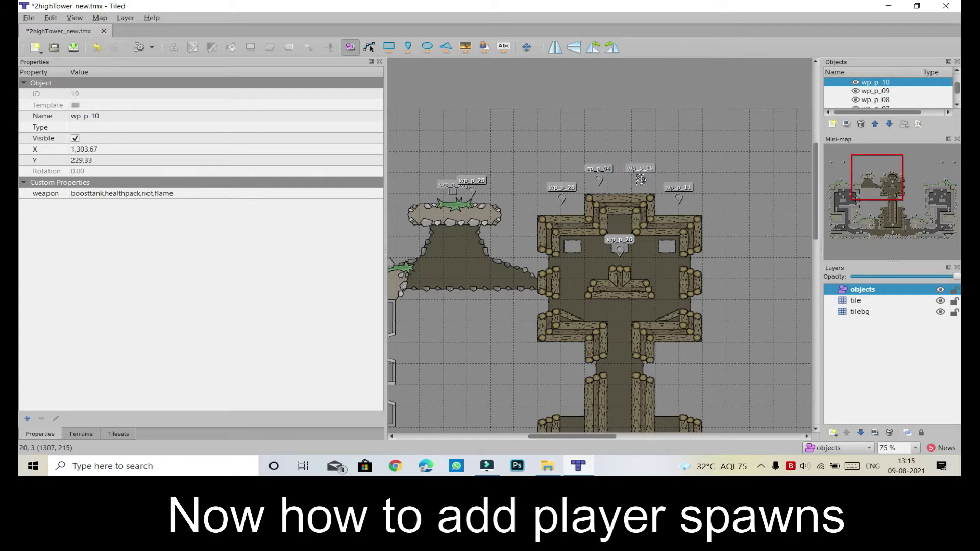
- Duplicate player spawn sp_p_04, place the copy at about X 1,247, Y 229, and nudge the original to about X 1,189, Y 229
{"action": "right_click", "coordinate": [600, 179]}
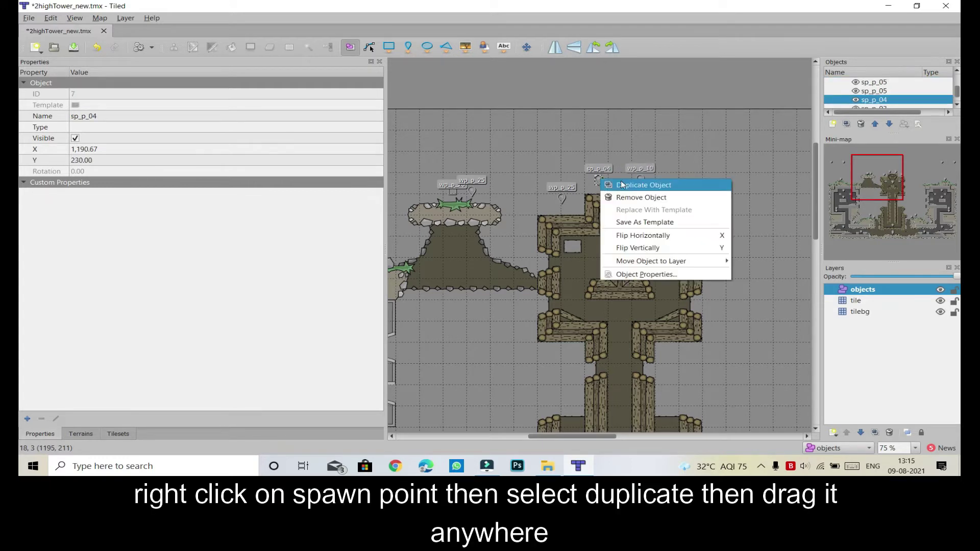
{"action": "left_click", "coordinate": [627, 184]}
{"action": "left_click_drag", "start_coordinate": [598, 179], "coordinate": [619, 178]}
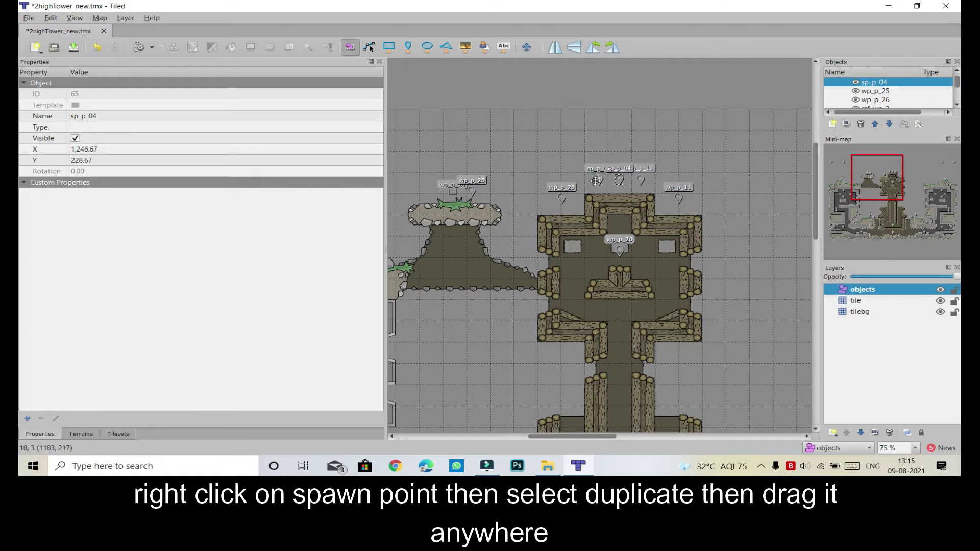
{"action": "left_click", "coordinate": [598, 180]}
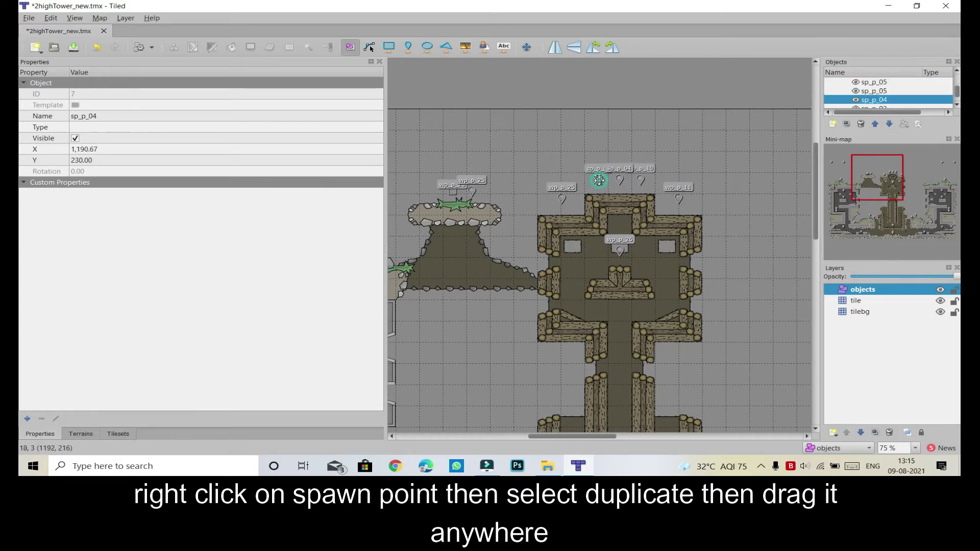
{"action": "left_click_drag", "start_coordinate": [597, 180], "coordinate": [597, 180]}
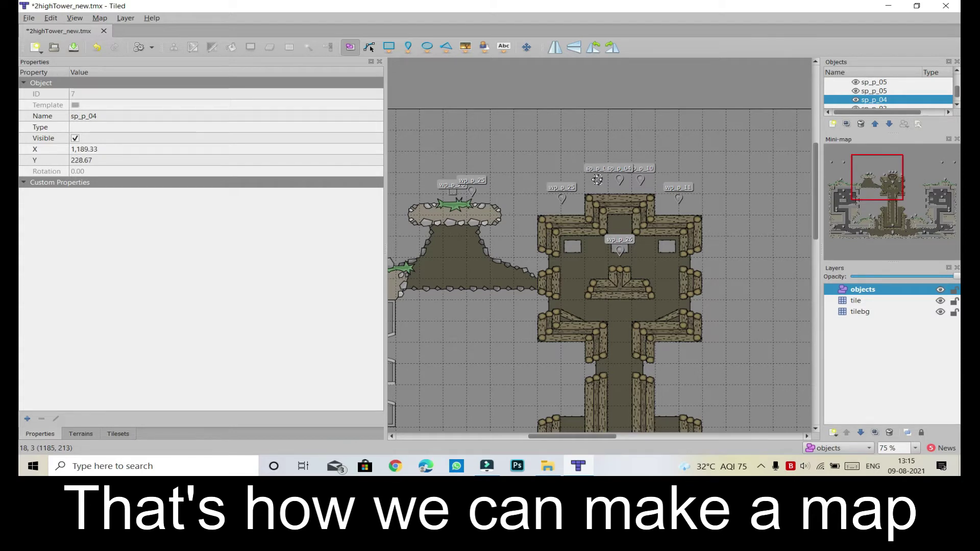
- Paint a row of five flat grass surface tiles on the tile layer in the gap between the tower and the eastern building
{"action": "scroll", "coordinate": [814, 170], "scroll_direction": "down", "scroll_amount": 2}
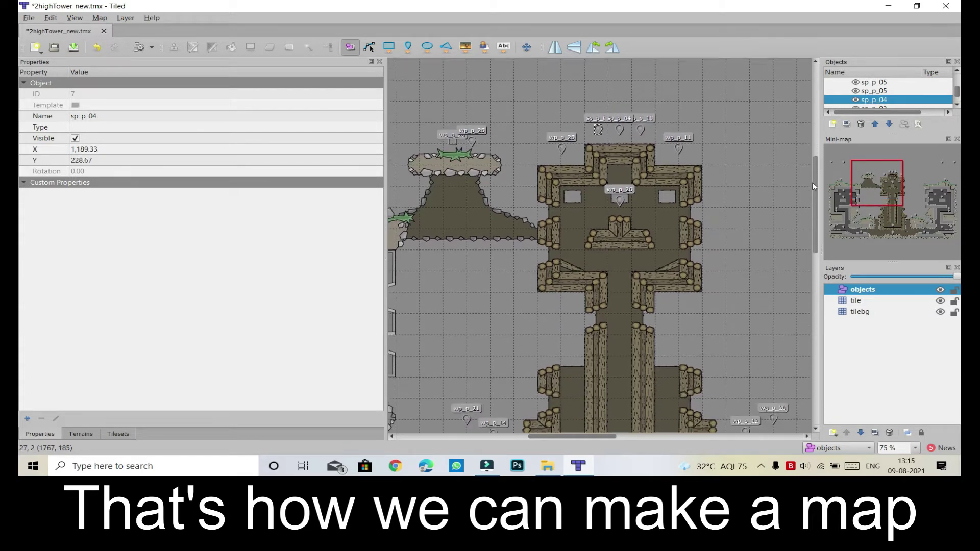
{"action": "scroll", "coordinate": [715, 256], "scroll_direction": "up", "scroll_amount": 2}
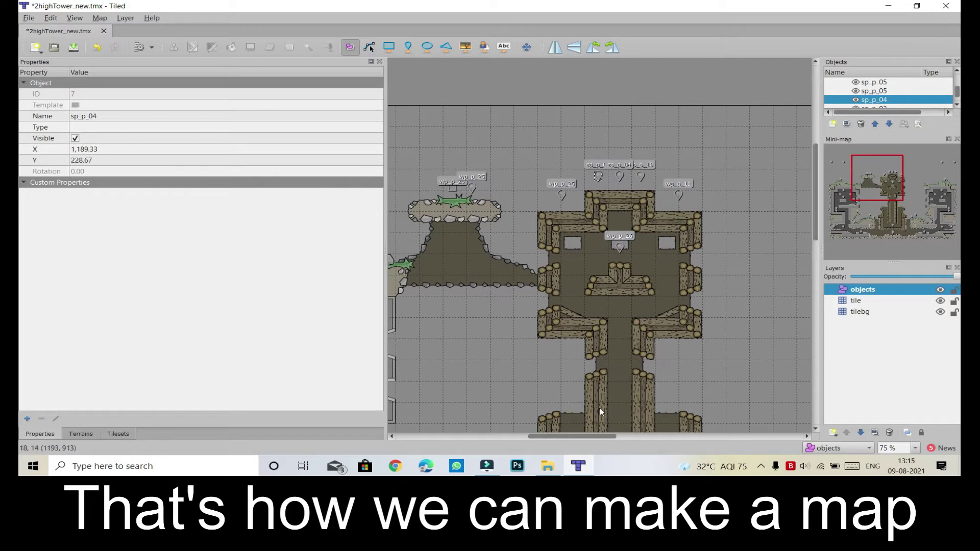
{"action": "left_click_drag", "start_coordinate": [562, 437], "coordinate": [609, 442]}
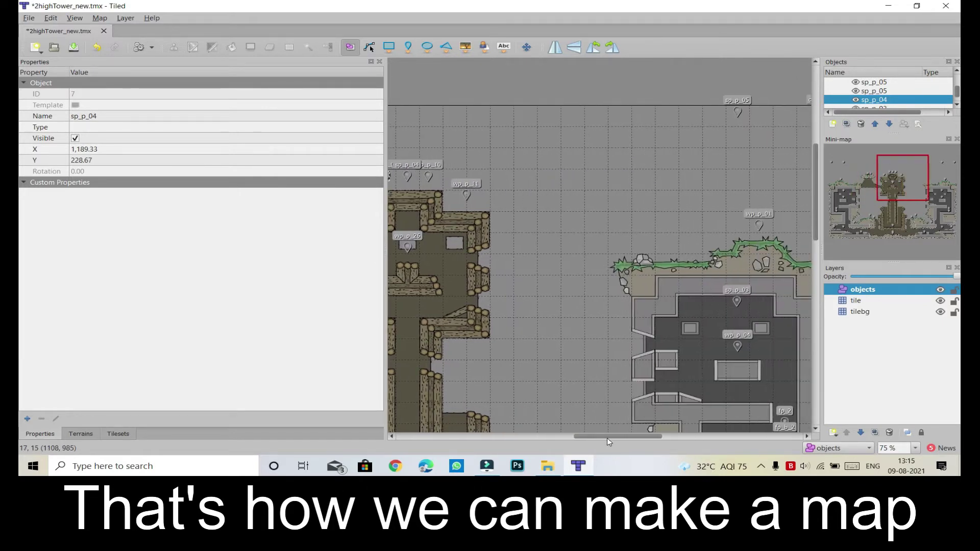
{"action": "left_click", "coordinate": [865, 302]}
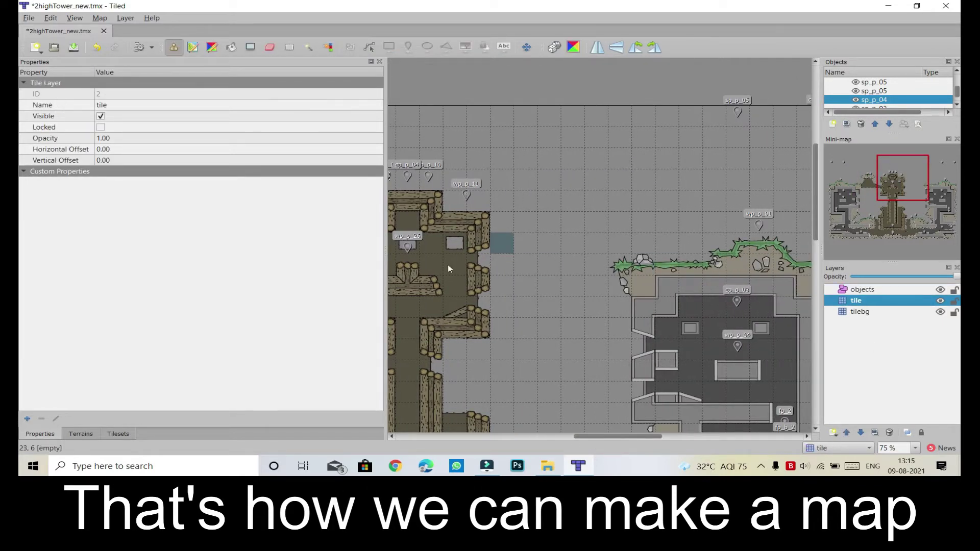
{"action": "left_click", "coordinate": [118, 434]}
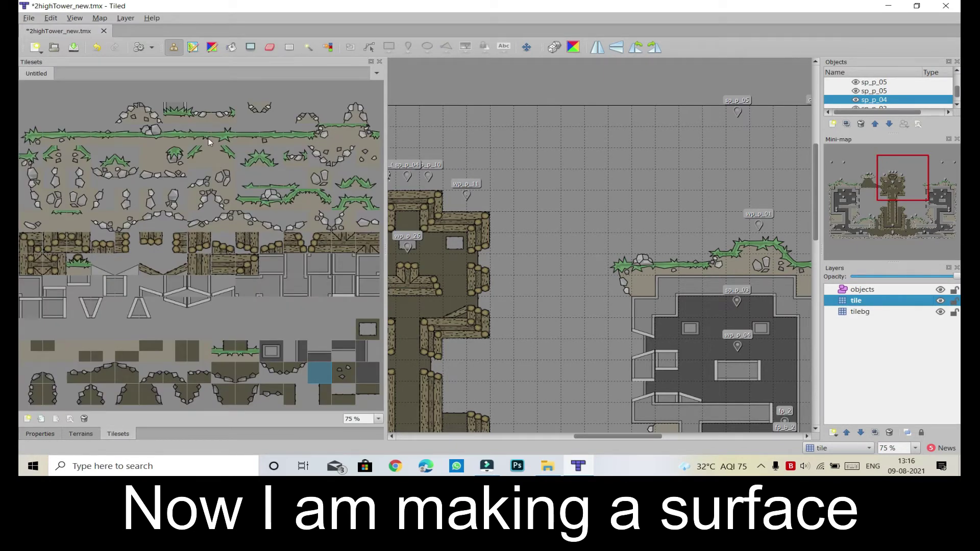
{"action": "left_click", "coordinate": [244, 136]}
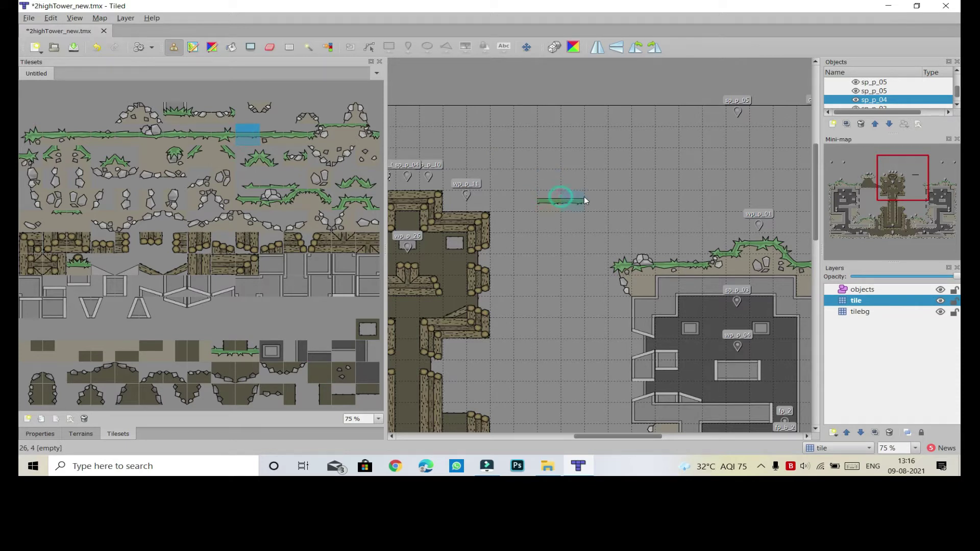
{"action": "left_click", "coordinate": [584, 198]}
{"action": "left_click", "coordinate": [615, 200]}
{"action": "left_click", "coordinate": [641, 206]}
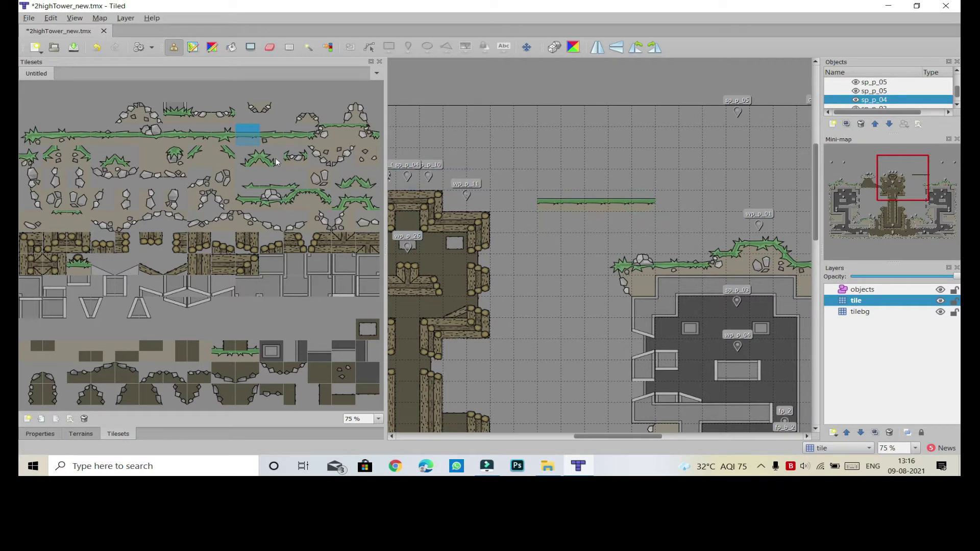
- Cap both ends of the new grass row with stony grass-end tiles and rounded rock corner tiles just beyond them
{"action": "left_click", "coordinate": [223, 112]}
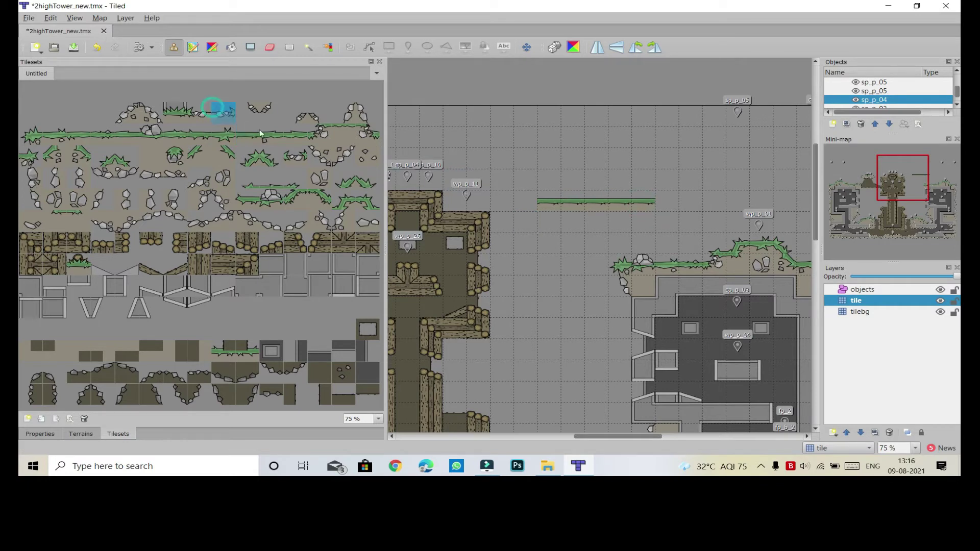
{"action": "left_click", "coordinate": [549, 202]}
{"action": "left_click", "coordinate": [202, 115]}
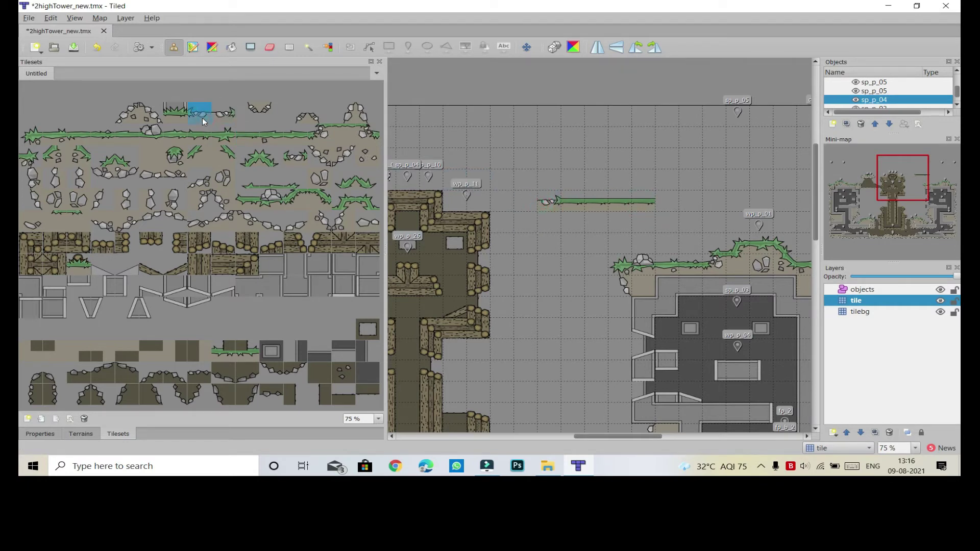
{"action": "left_click", "coordinate": [646, 198]}
{"action": "left_click", "coordinate": [301, 118]}
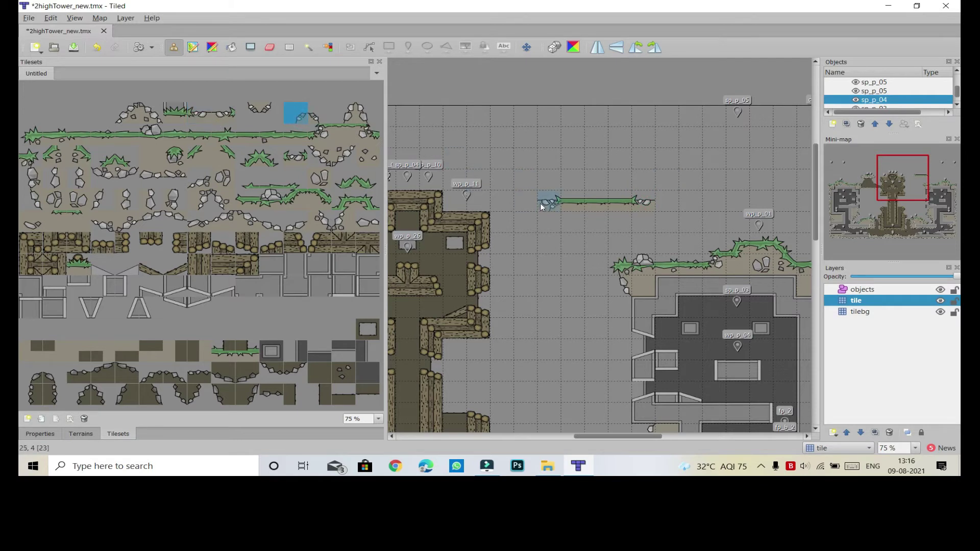
{"action": "left_click", "coordinate": [528, 204]}
{"action": "left_click", "coordinate": [317, 118]}
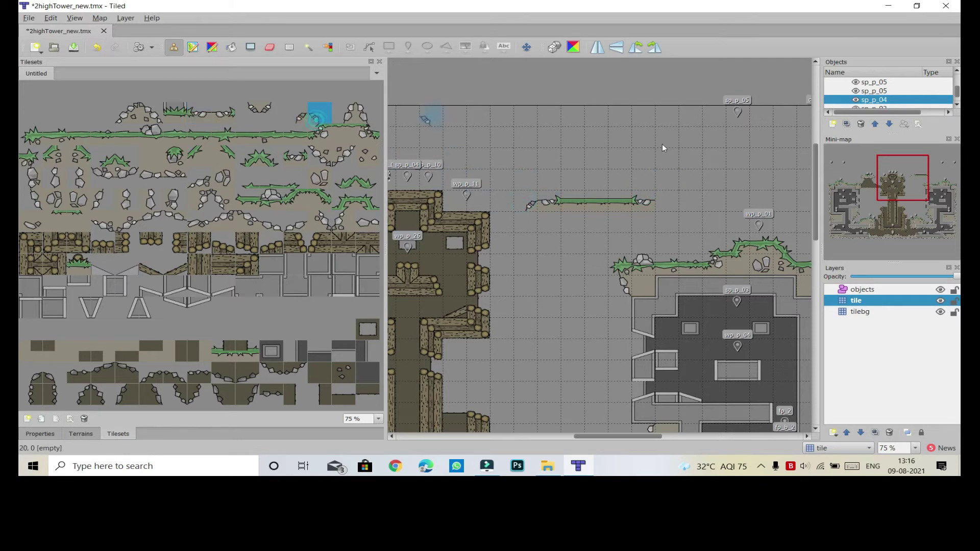
{"action": "left_click", "coordinate": [661, 205]}
- Close the platform's underside with lower rock corner tiles at both ends and a row of stone bottom-edge tiles between them
{"action": "left_click", "coordinate": [248, 113]}
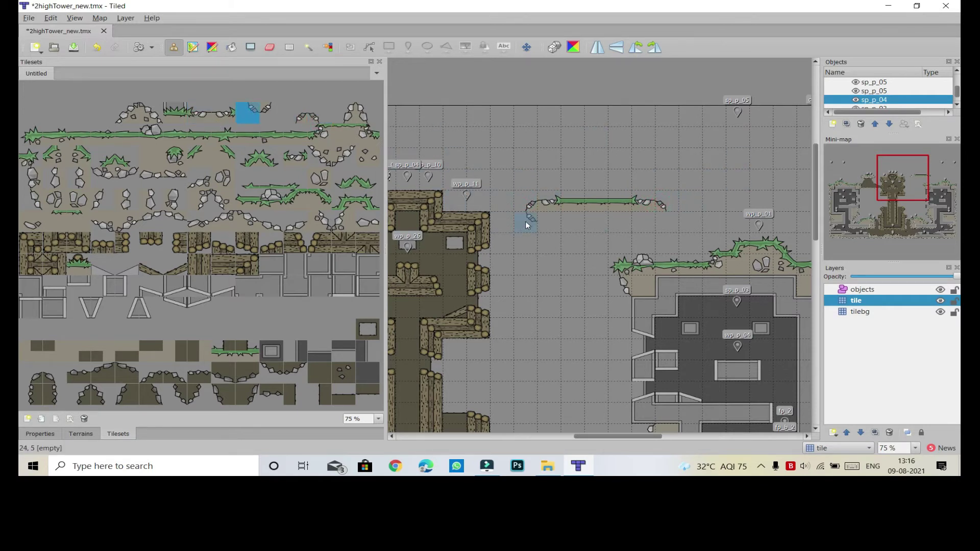
{"action": "left_click", "coordinate": [525, 222]}
{"action": "left_click", "coordinate": [271, 113]}
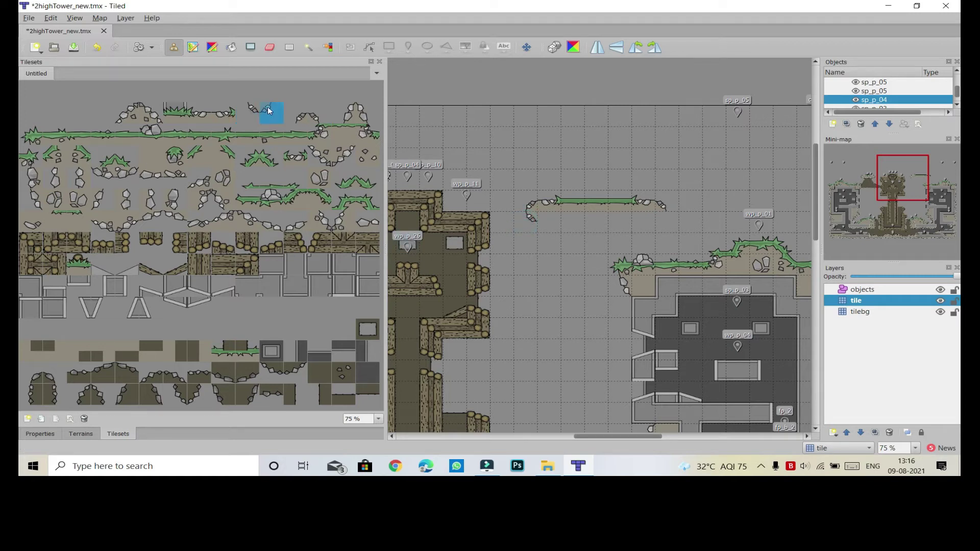
{"action": "left_click", "coordinate": [658, 214]}
{"action": "left_click", "coordinate": [151, 178]}
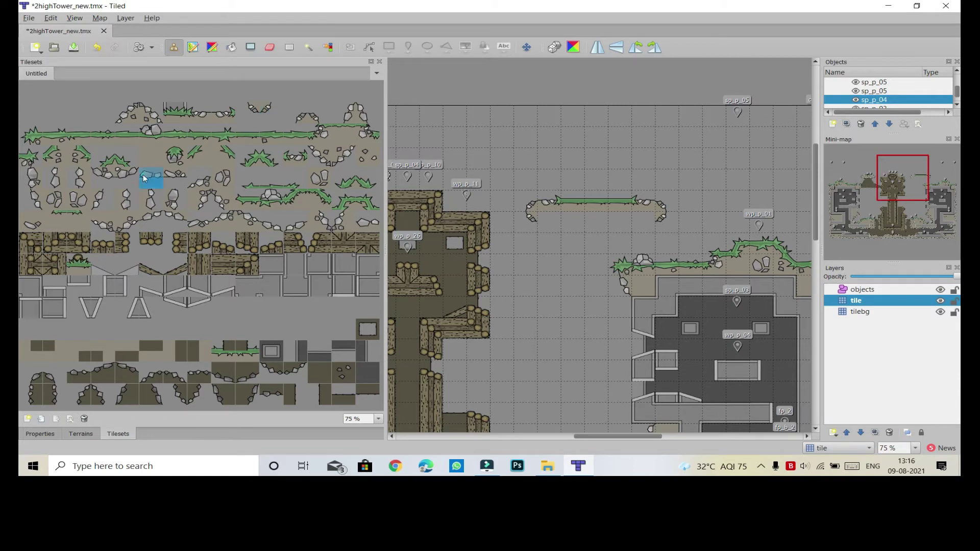
{"action": "left_click_drag", "start_coordinate": [541, 220], "coordinate": [638, 220]}
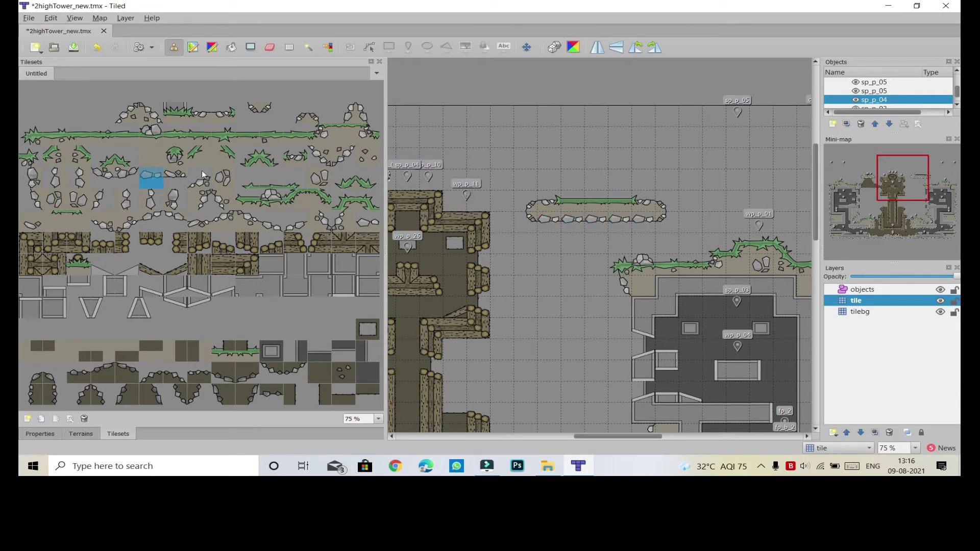
- Form a raised hump in the middle of the platform using a rising grass slope, a falling grass slope and a raised flat tile
{"action": "left_click", "coordinate": [295, 199]}
{"action": "left_click", "coordinate": [572, 199]}
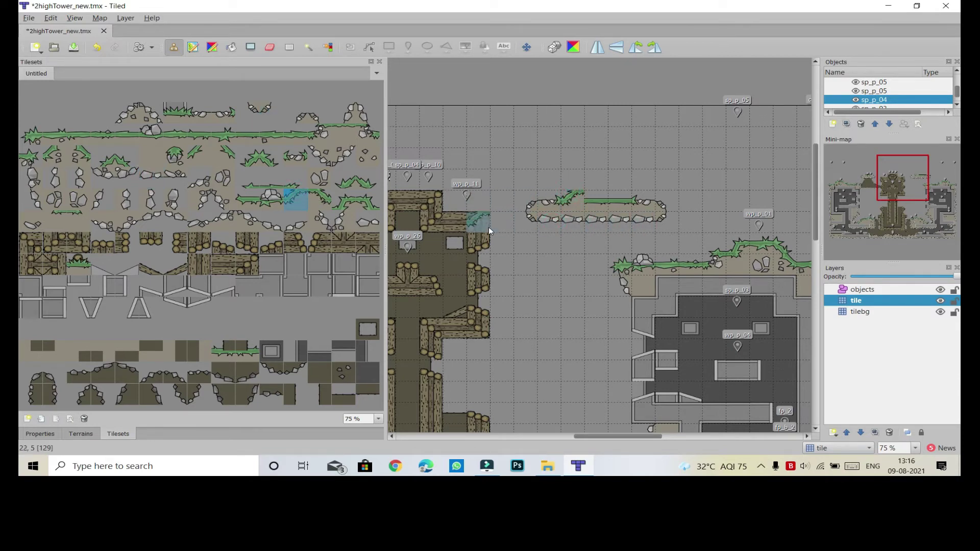
{"action": "left_click", "coordinate": [320, 200]}
{"action": "left_click", "coordinate": [620, 202]}
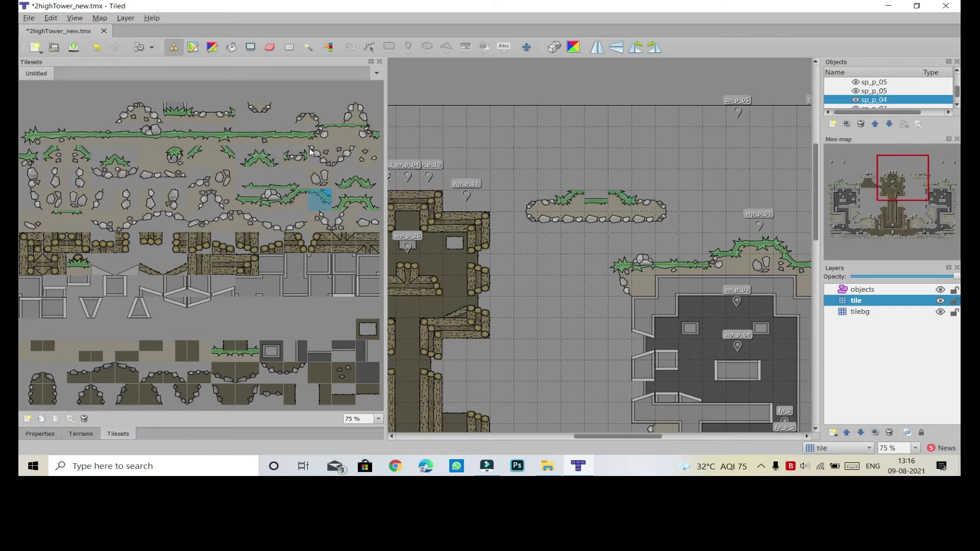
{"action": "left_click", "coordinate": [343, 134]}
{"action": "left_click", "coordinate": [596, 200]}
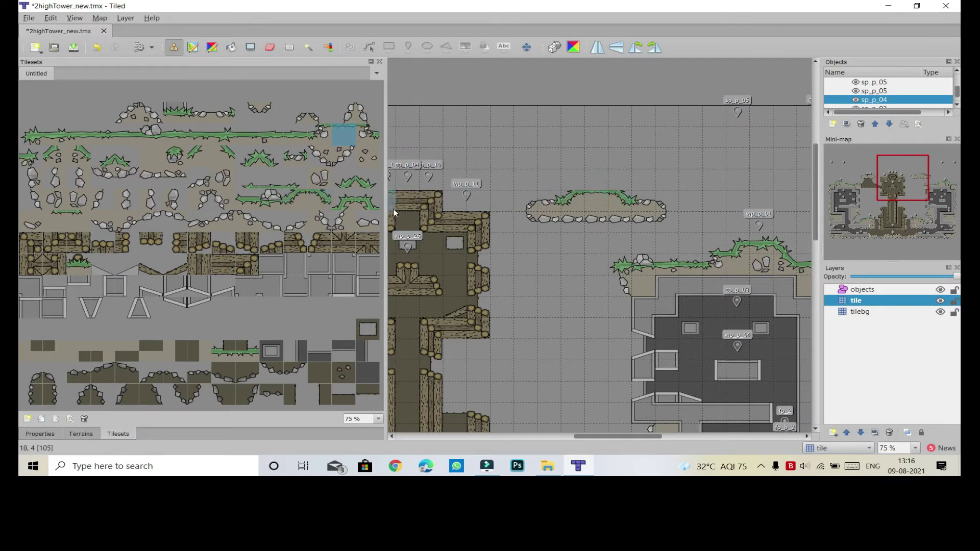
- Add matching grass-tip tiles in the row directly above the platform's raised slopes and flat middle
{"action": "left_click", "coordinate": [247, 181]}
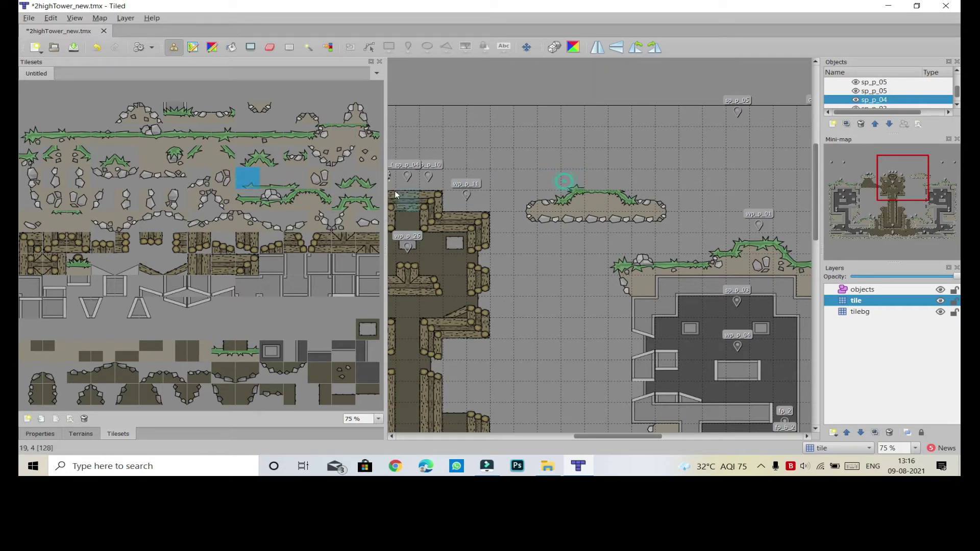
{"action": "left_click", "coordinate": [295, 182]}
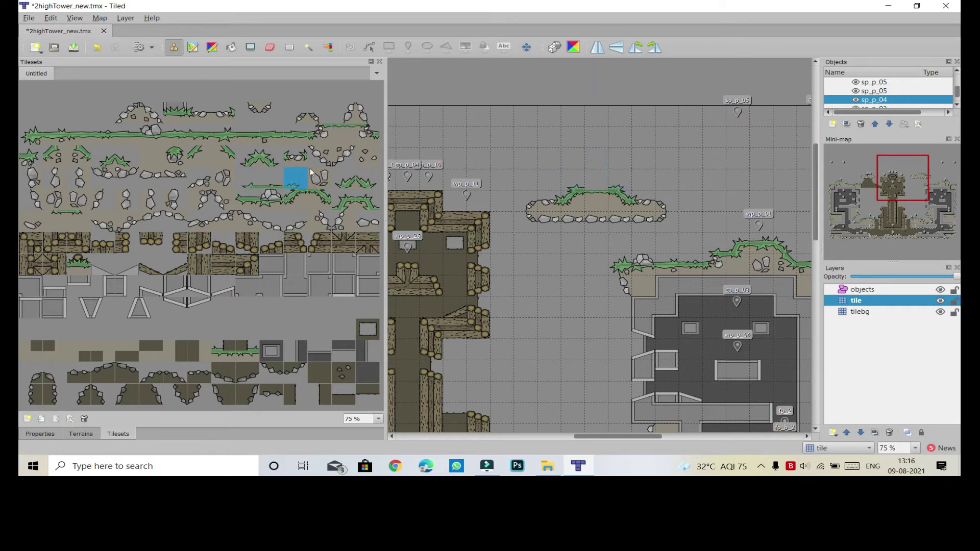
{"action": "left_click", "coordinate": [270, 184]}
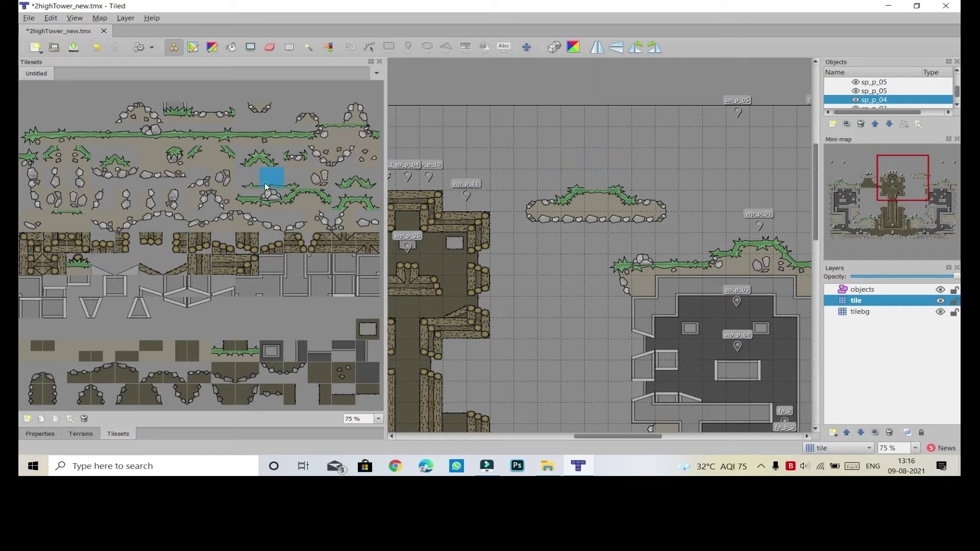
{"action": "left_click", "coordinate": [97, 47]}
{"action": "left_click", "coordinate": [596, 174]}
- On the tilebg layer, paint a dark rock-edged slope descending from the floating platform's western underside to the tower
{"action": "left_click_drag", "start_coordinate": [813, 195], "coordinate": [813, 207]}
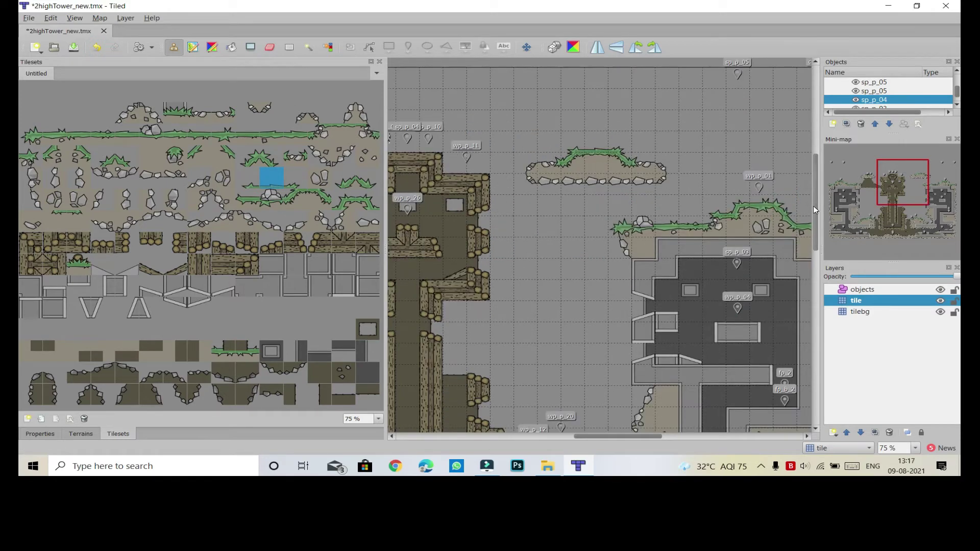
{"action": "left_click", "coordinate": [860, 311]}
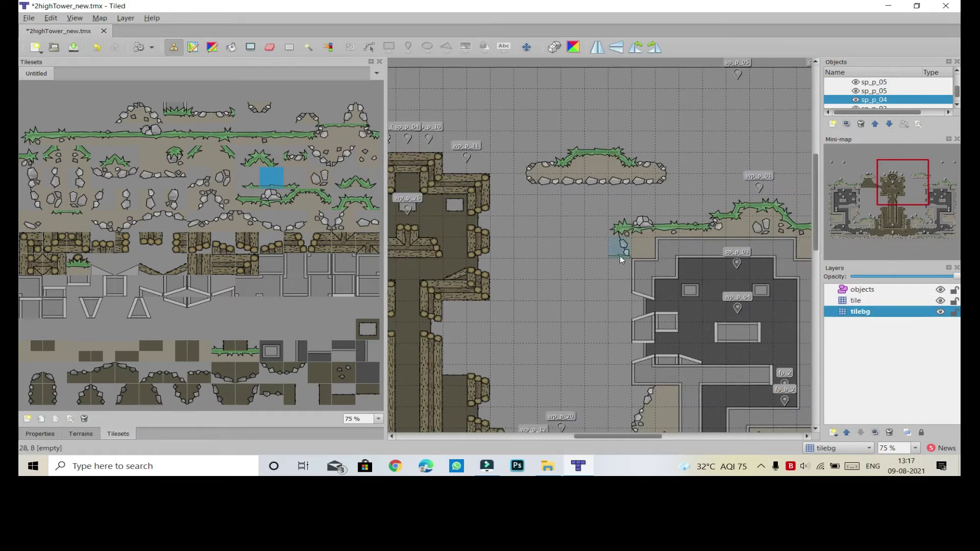
{"action": "left_click", "coordinate": [107, 368]}
{"action": "left_click", "coordinate": [549, 185]}
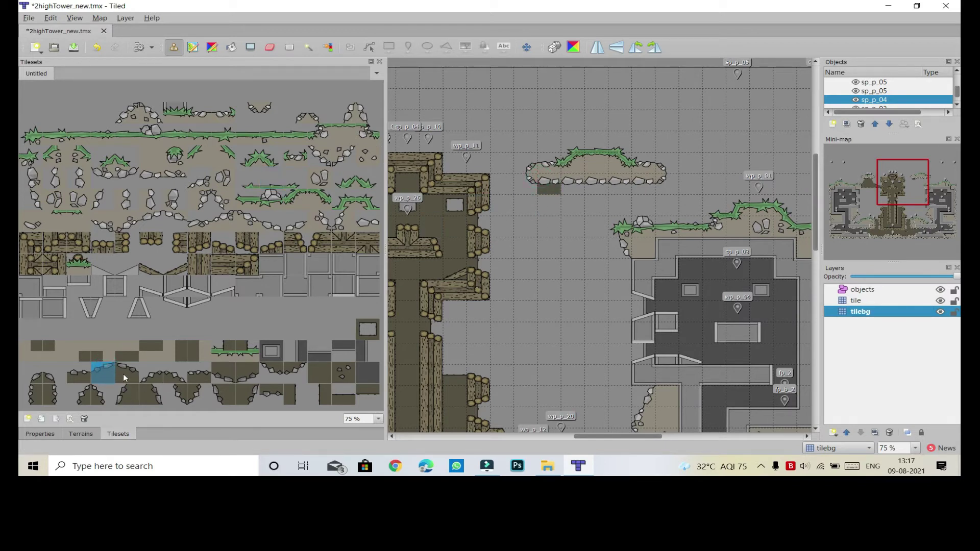
{"action": "left_click", "coordinate": [526, 189]}
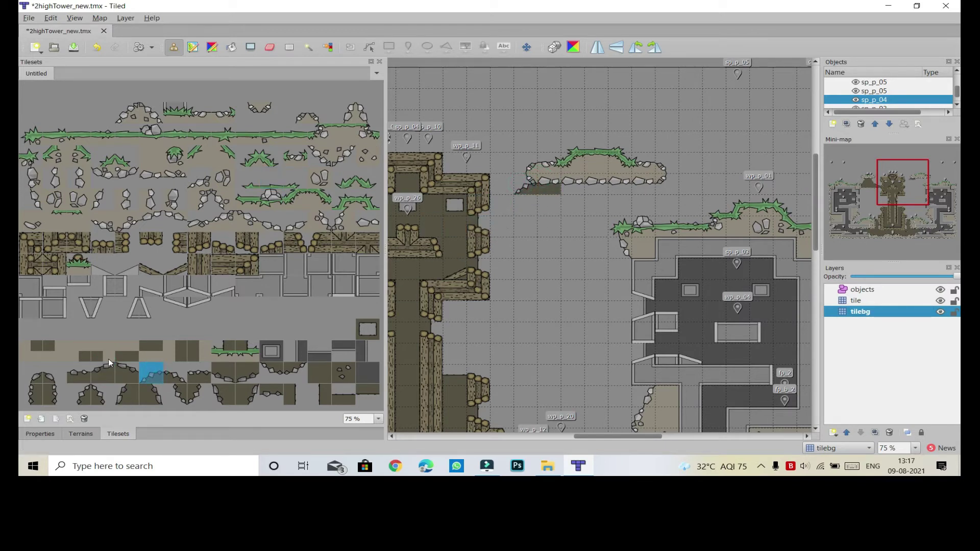
{"action": "left_click", "coordinate": [502, 205]}
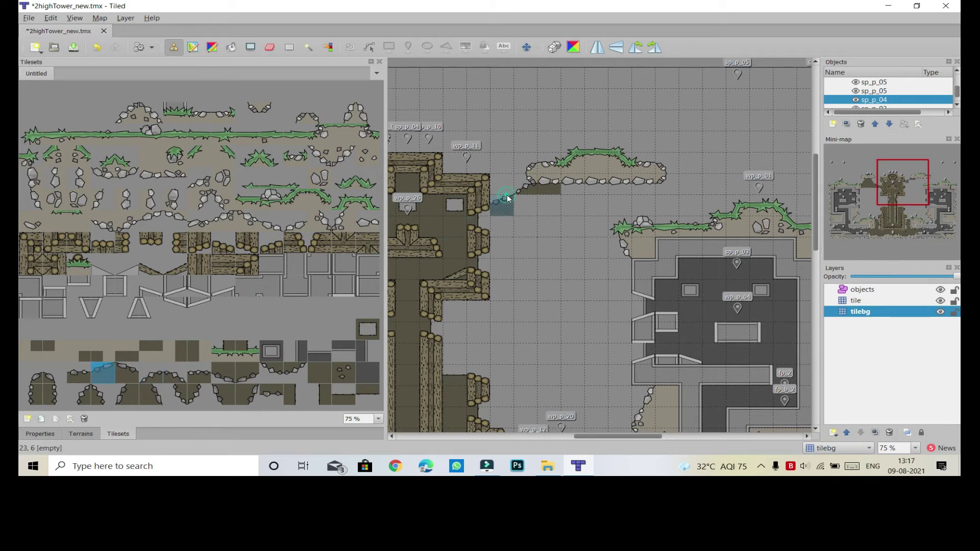
{"action": "left_click", "coordinate": [89, 377]}
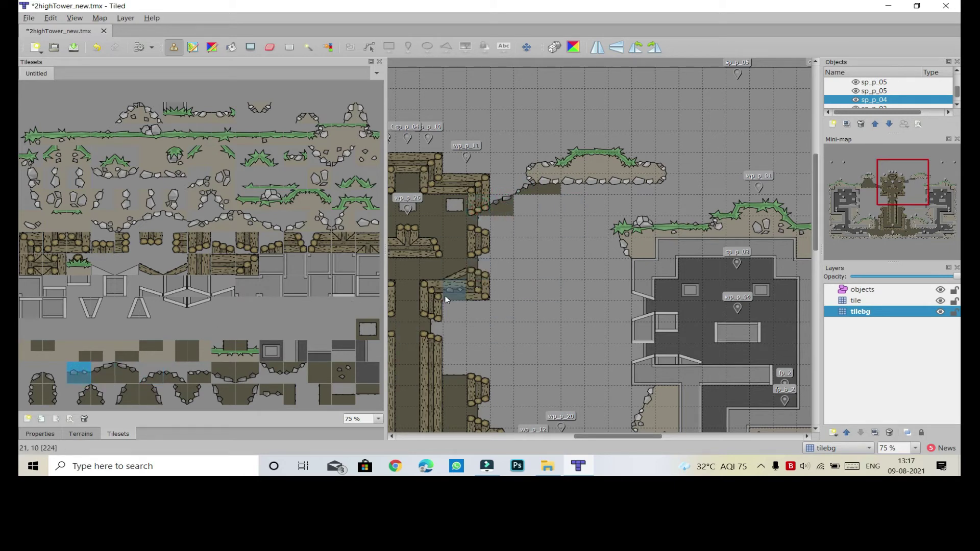
- Paint a mirrored dark rock-edged background slope descending from the platform's eastern underside to the grassy roof of the eastern building
{"action": "left_click", "coordinate": [134, 371]}
{"action": "left_click", "coordinate": [642, 185]}
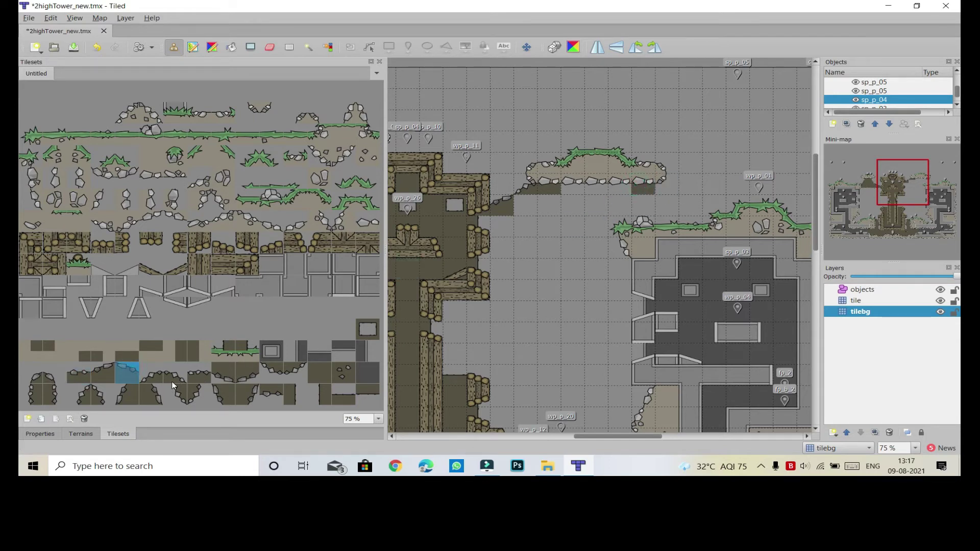
{"action": "left_click", "coordinate": [667, 189]}
{"action": "left_click", "coordinate": [692, 204]}
{"action": "left_click", "coordinate": [176, 371]}
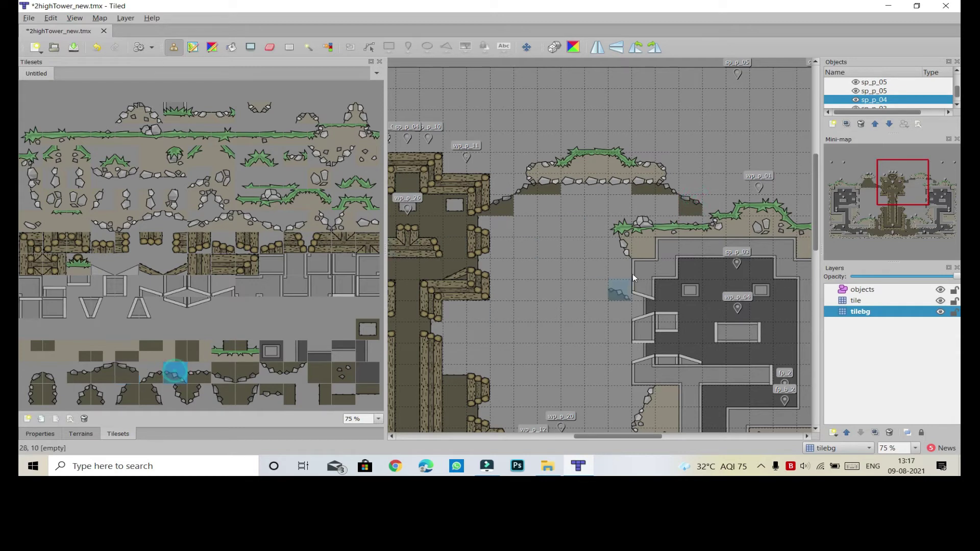
{"action": "left_click", "coordinate": [715, 212]}
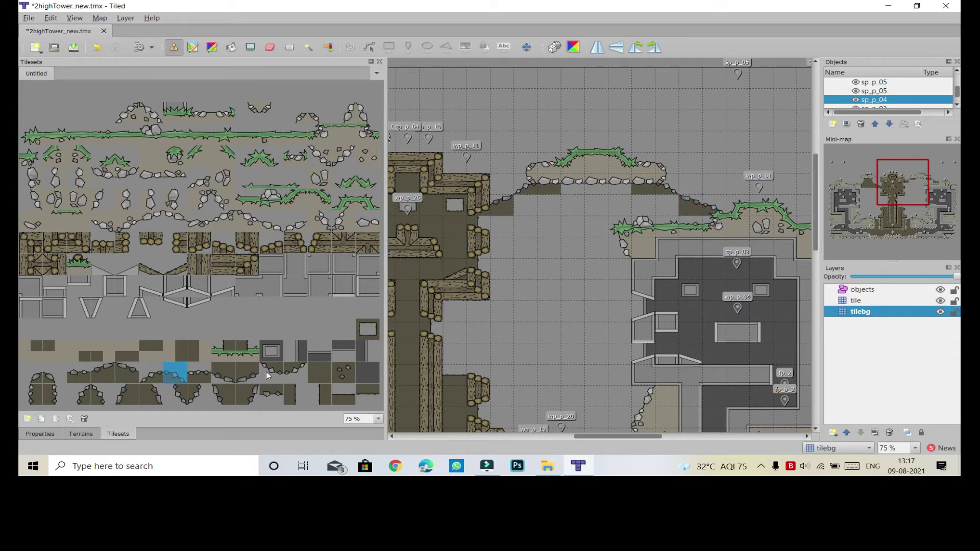
- Paint a stone bottom-edge row from the tower to the eastern building and fill the area above it with plain dark background tiles
{"action": "left_click", "coordinate": [271, 395]}
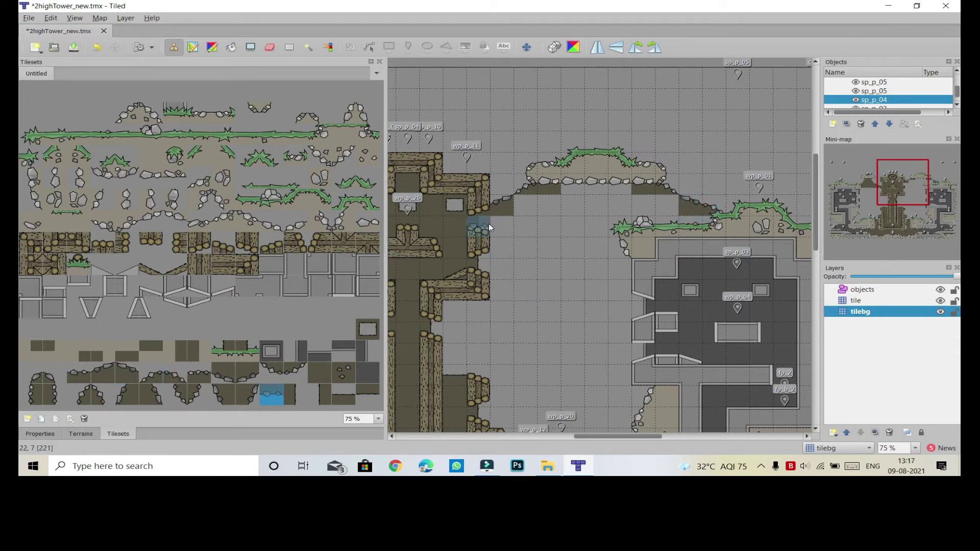
{"action": "left_click_drag", "start_coordinate": [482, 224], "coordinate": [717, 229]}
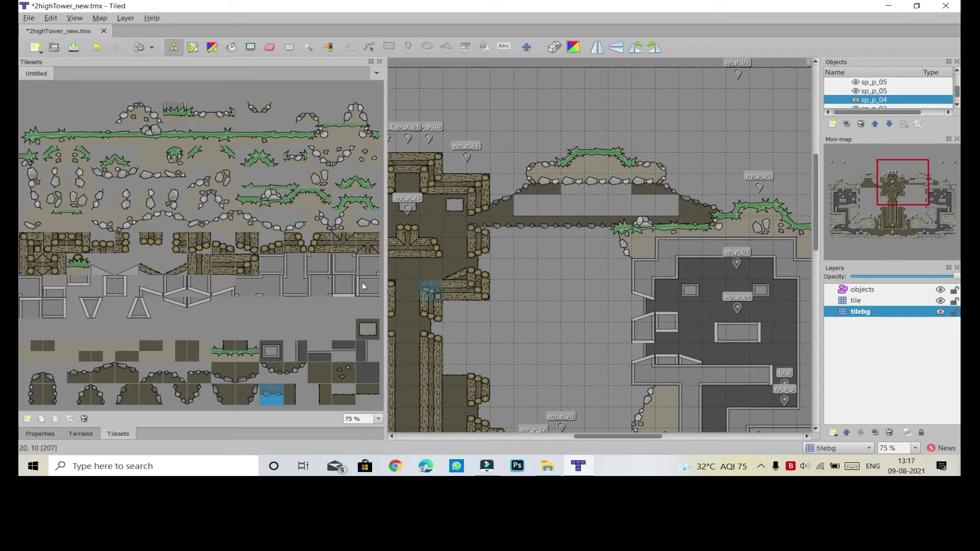
{"action": "left_click", "coordinate": [326, 368]}
{"action": "left_click_drag", "start_coordinate": [525, 205], "coordinate": [669, 205]}
{"action": "left_click_drag", "start_coordinate": [578, 189], "coordinate": [630, 185]}
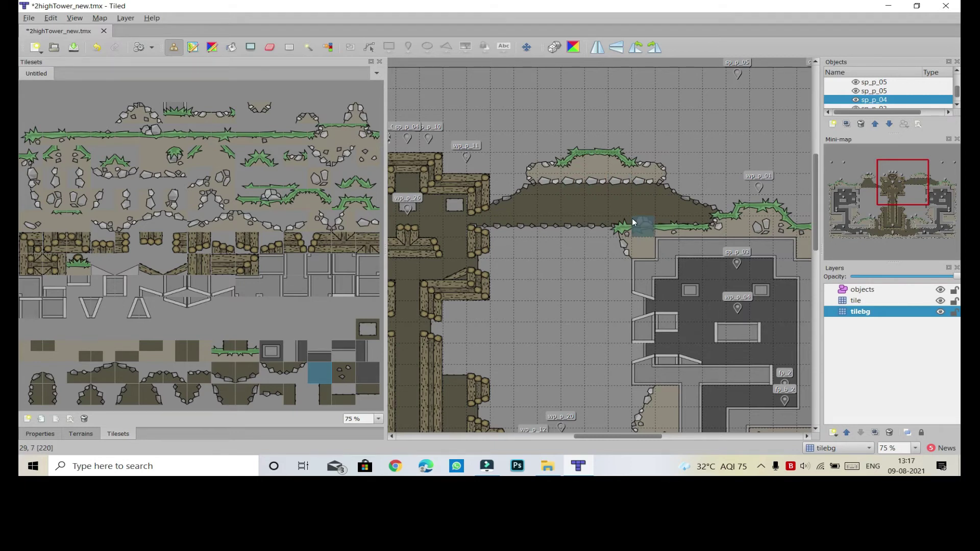
- Try placing grass-and-boulder tiles along the grassy roof of the eastern building while the tilebg layer is active
{"action": "left_click", "coordinate": [265, 199]}
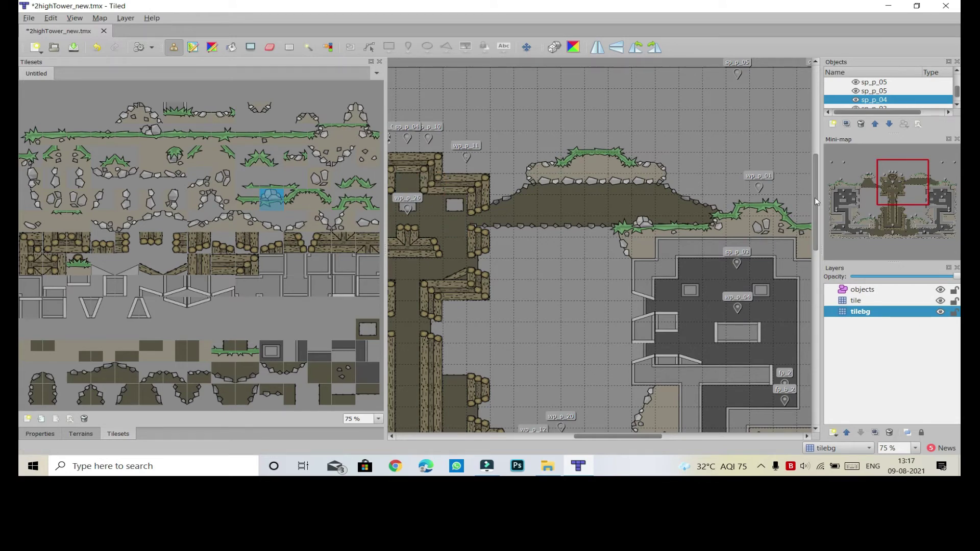
{"action": "scroll", "coordinate": [668, 217], "scroll_direction": "down", "scroll_amount": 2}
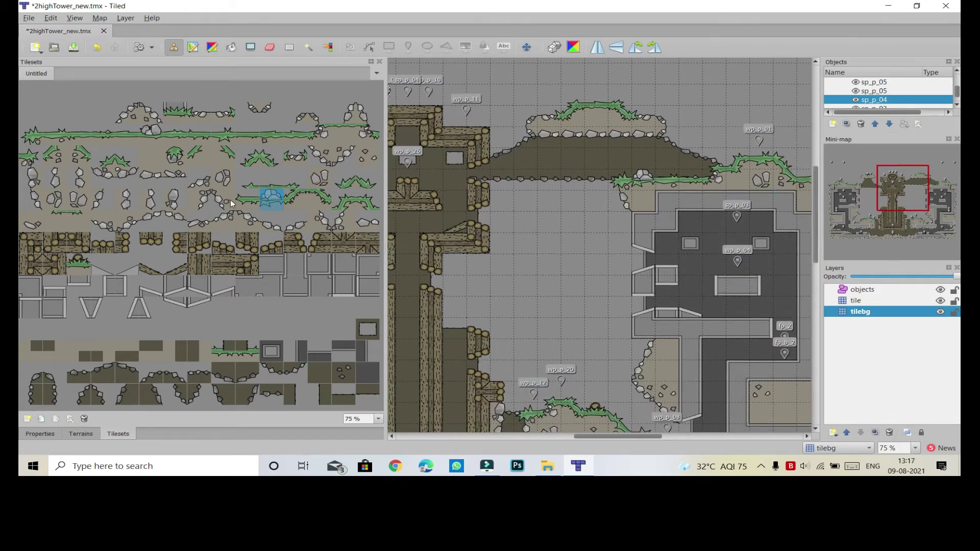
{"action": "left_click", "coordinate": [690, 173]}
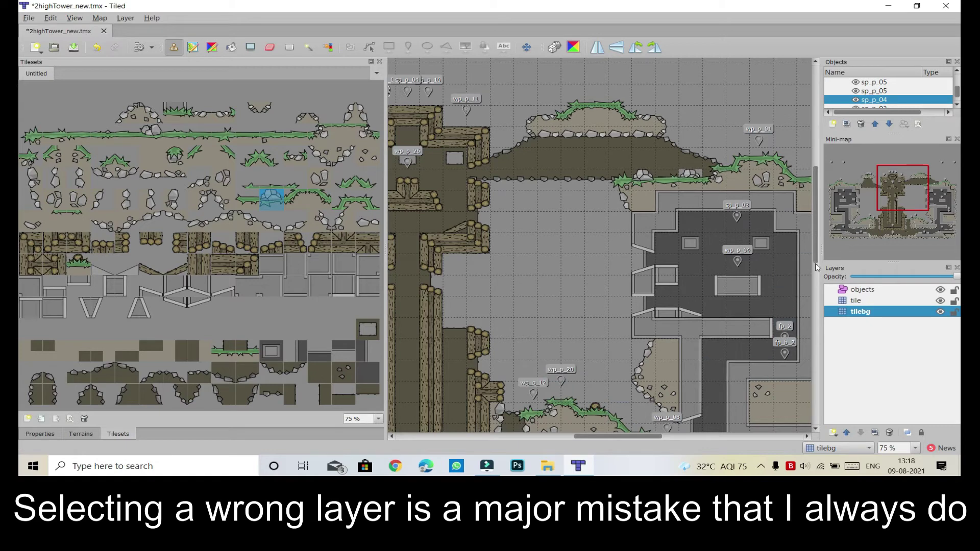
{"action": "scroll", "coordinate": [816, 261], "scroll_direction": "up", "scroll_amount": 3}
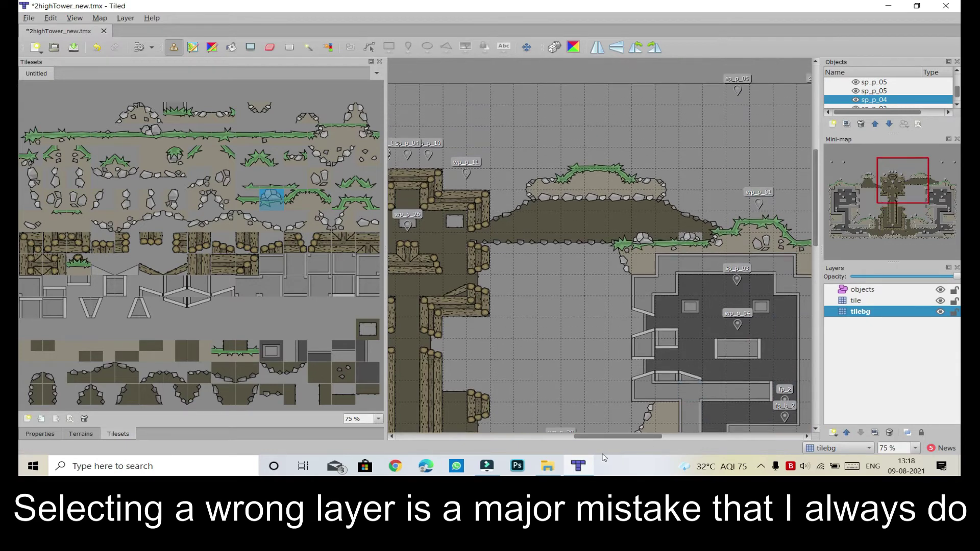
{"action": "left_click_drag", "start_coordinate": [615, 437], "coordinate": [657, 437]}
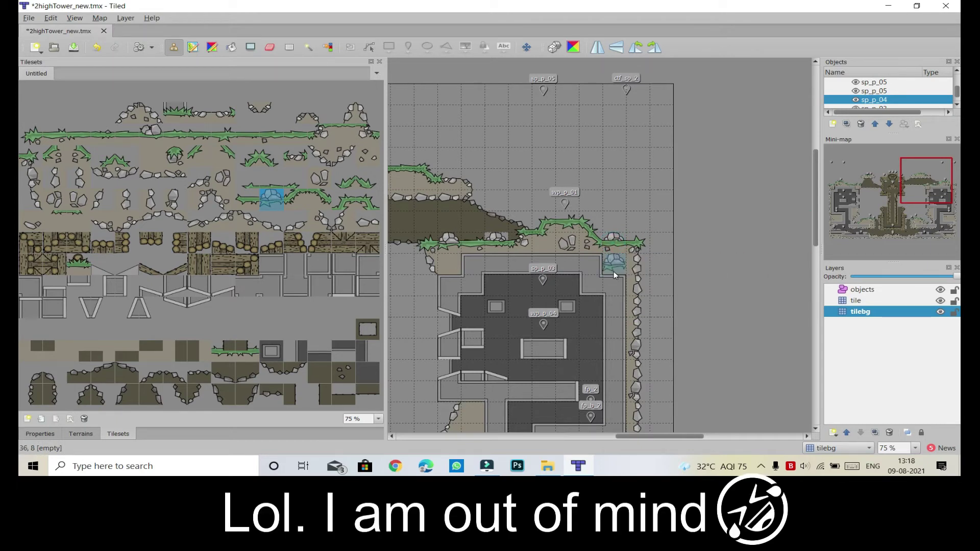
- Erase the misplaced boulder tiles from the tilebg layer and restore the dark background there
{"action": "left_click", "coordinate": [269, 47]}
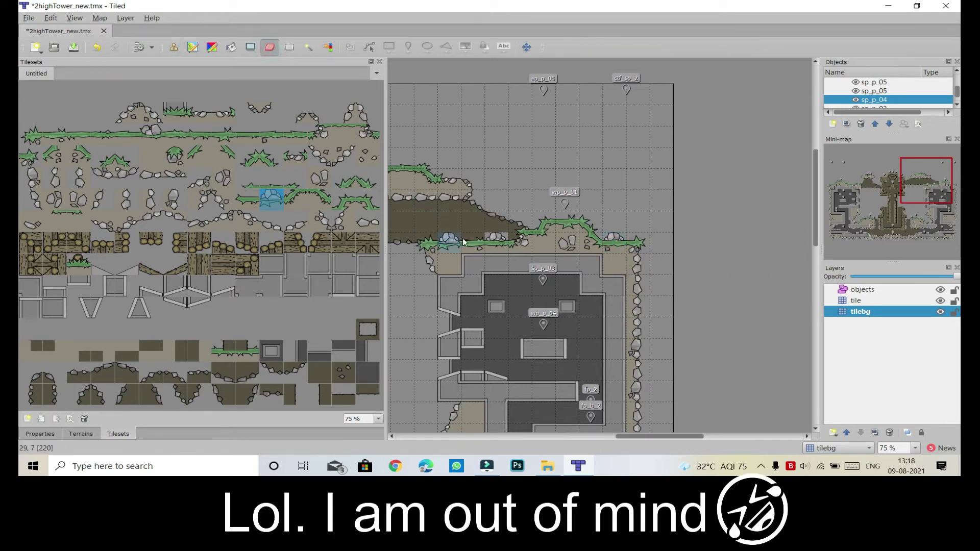
{"action": "left_click", "coordinate": [488, 253]}
{"action": "left_click", "coordinate": [862, 300]}
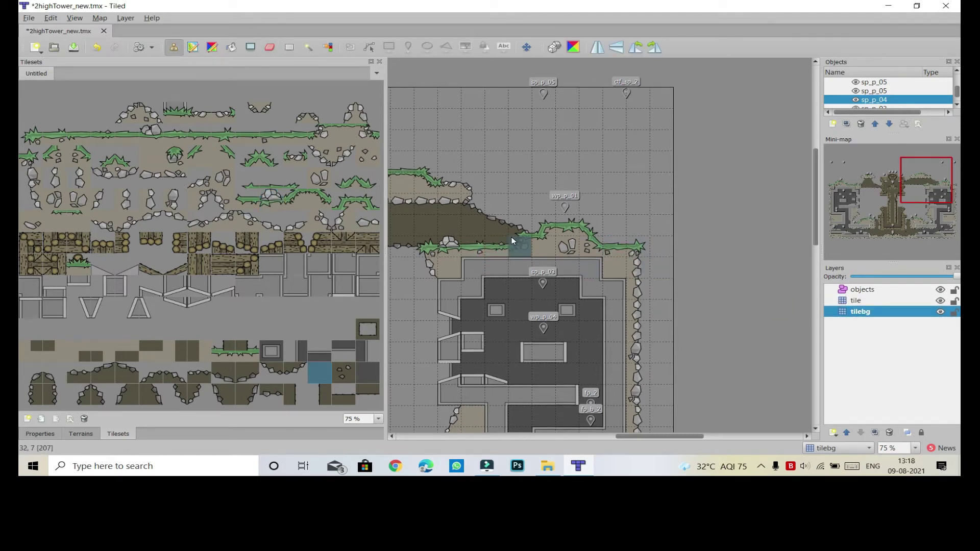
- Close Tiled, saving the changes to the 2highTower_new map, and close the maps folder window
{"action": "left_click", "coordinate": [945, 5]}
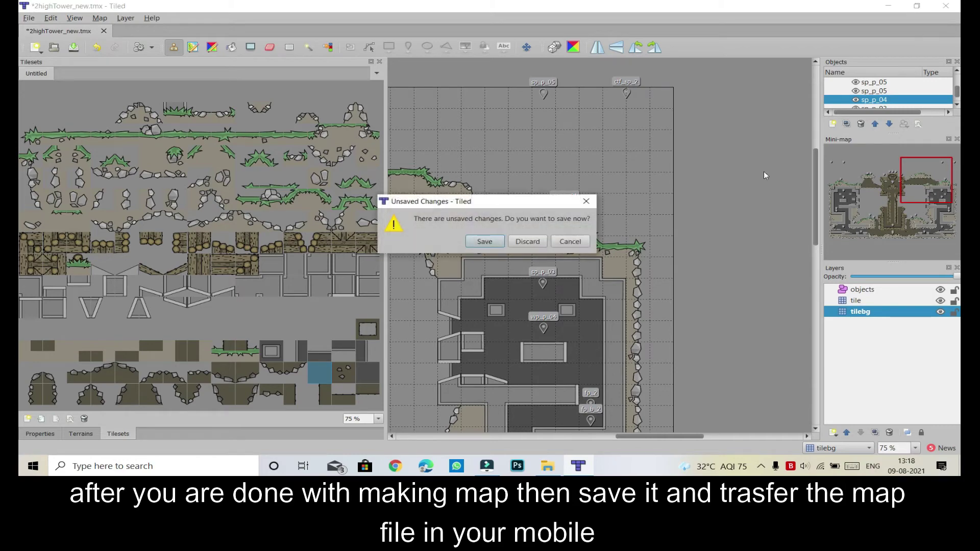
{"action": "left_click", "coordinate": [491, 241]}
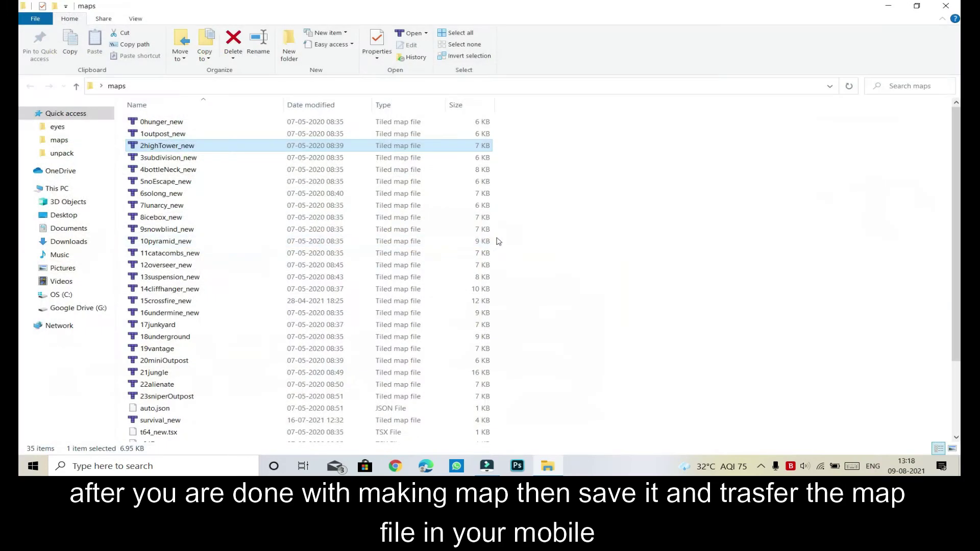
{"action": "left_click", "coordinate": [945, 6]}
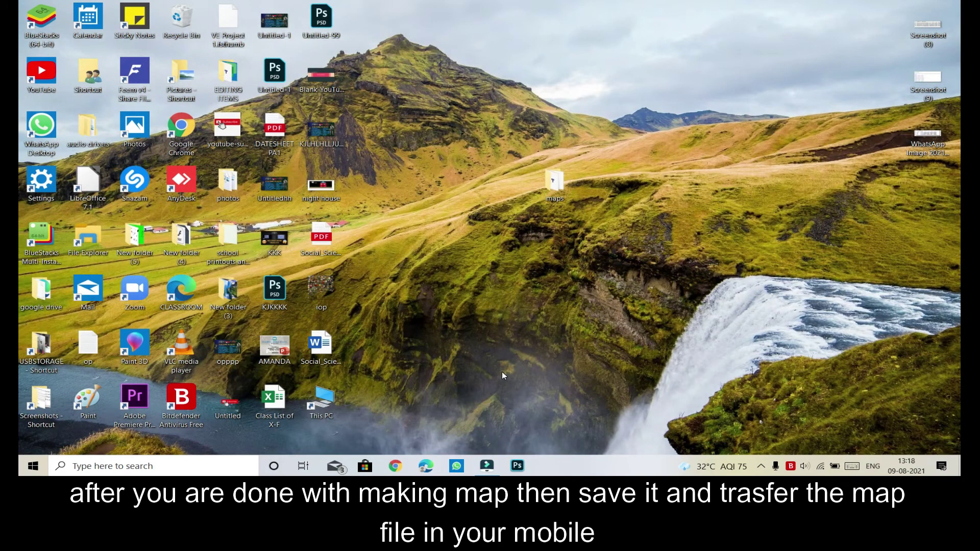